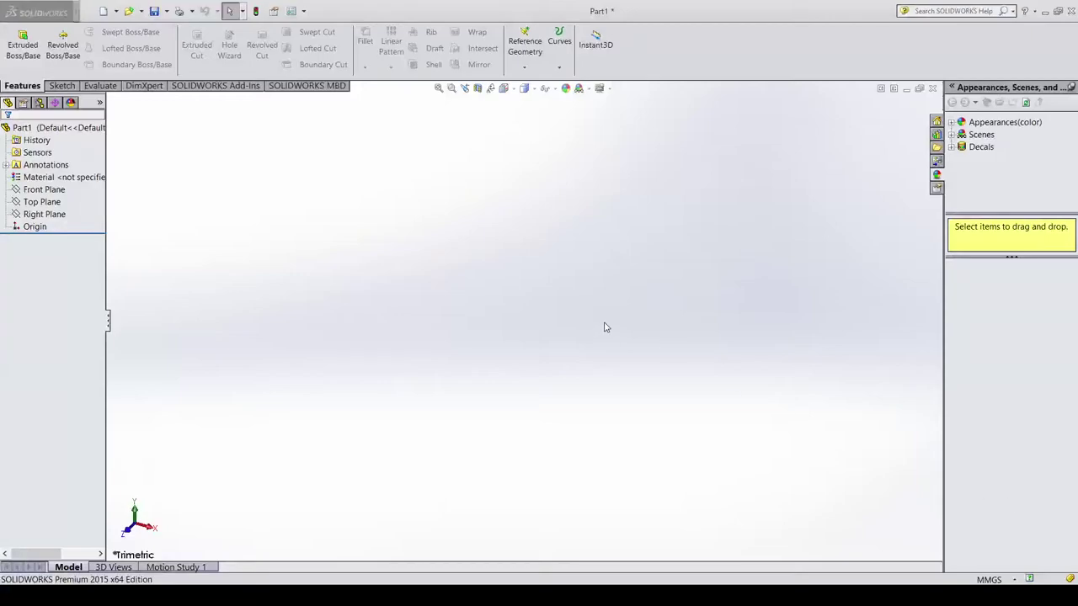
Draw a circle of about 34.99 mm radius centred on the origin on the Front Plane.
click(605, 326)
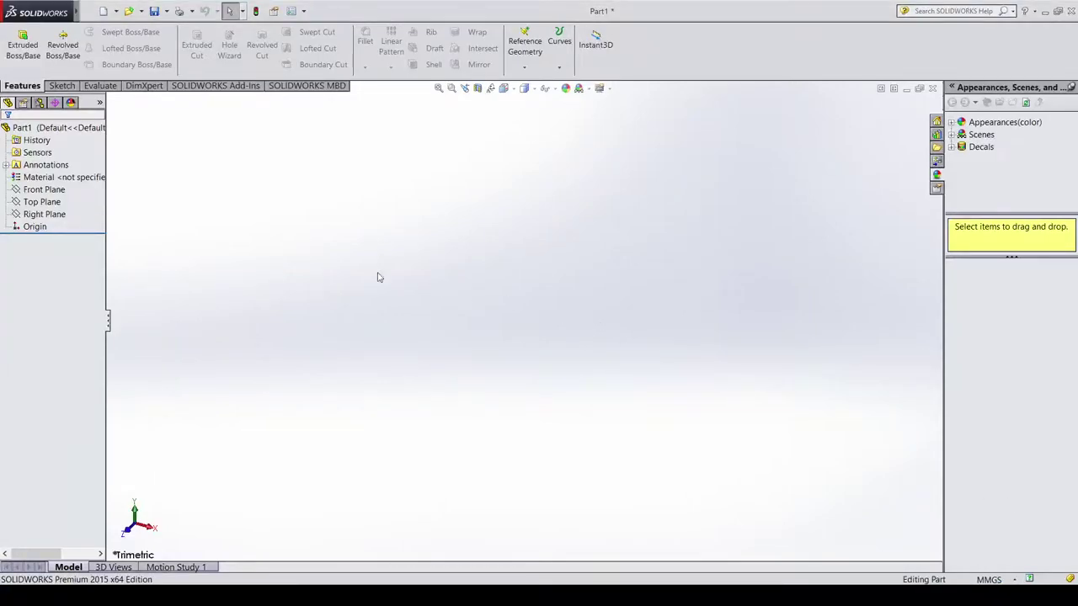
click(61, 85)
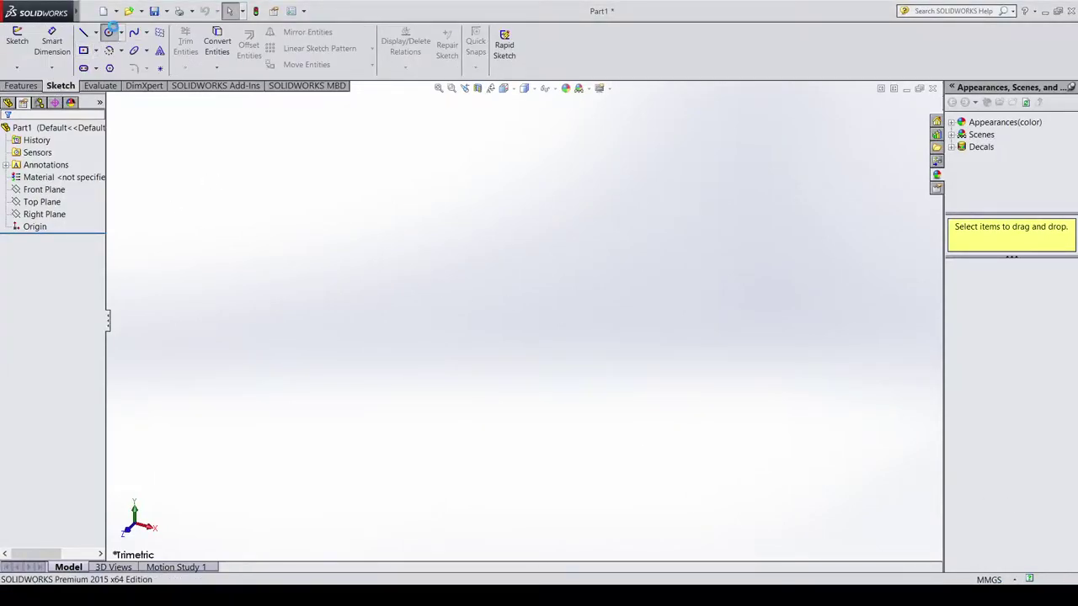
click(109, 32)
click(520, 290)
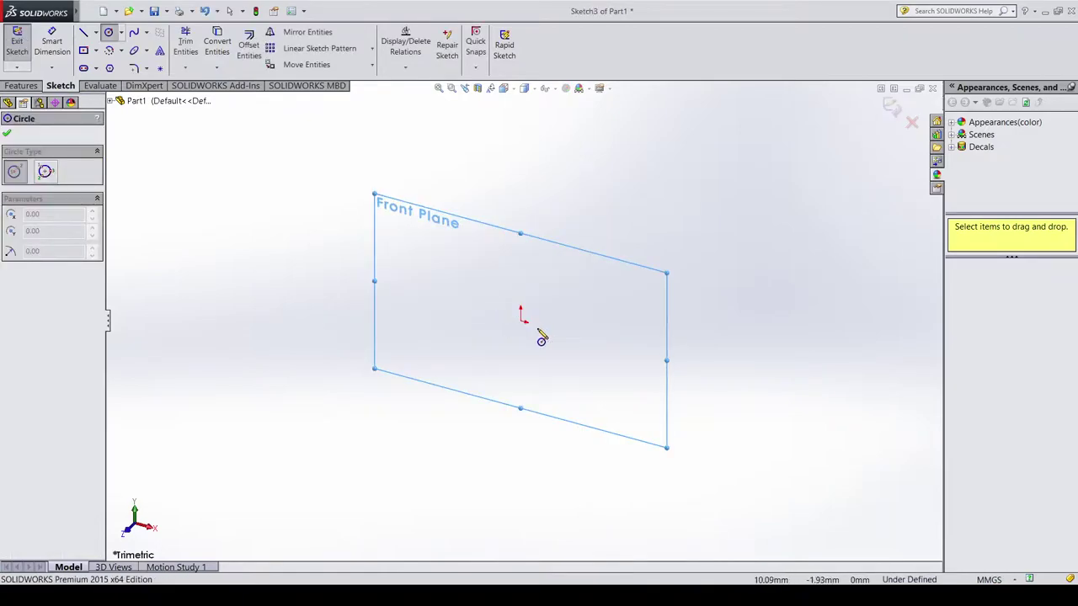
click(520, 320)
click(565, 286)
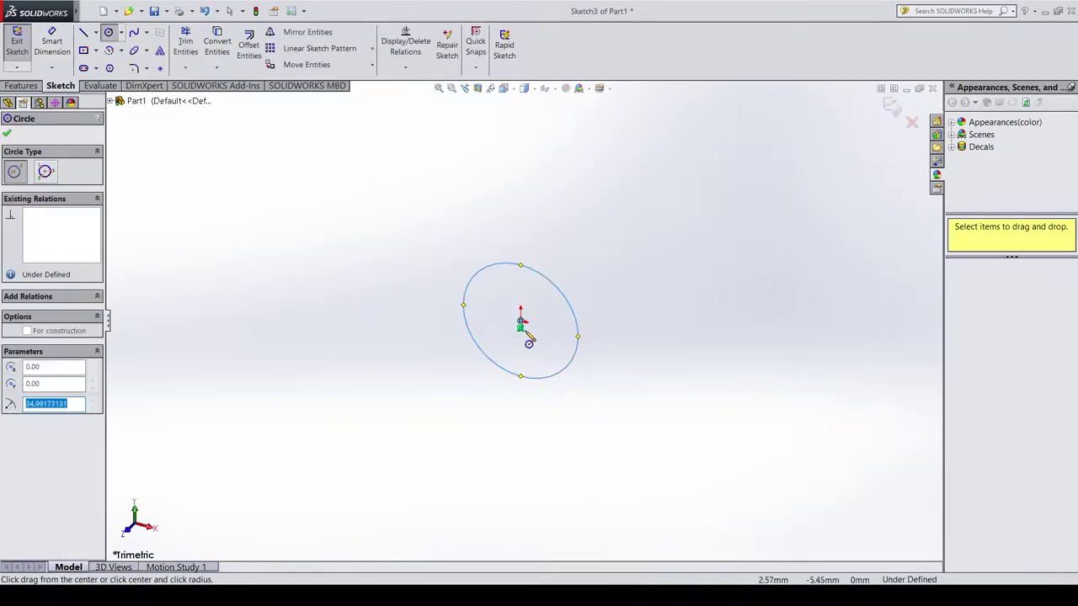
click(15, 87)
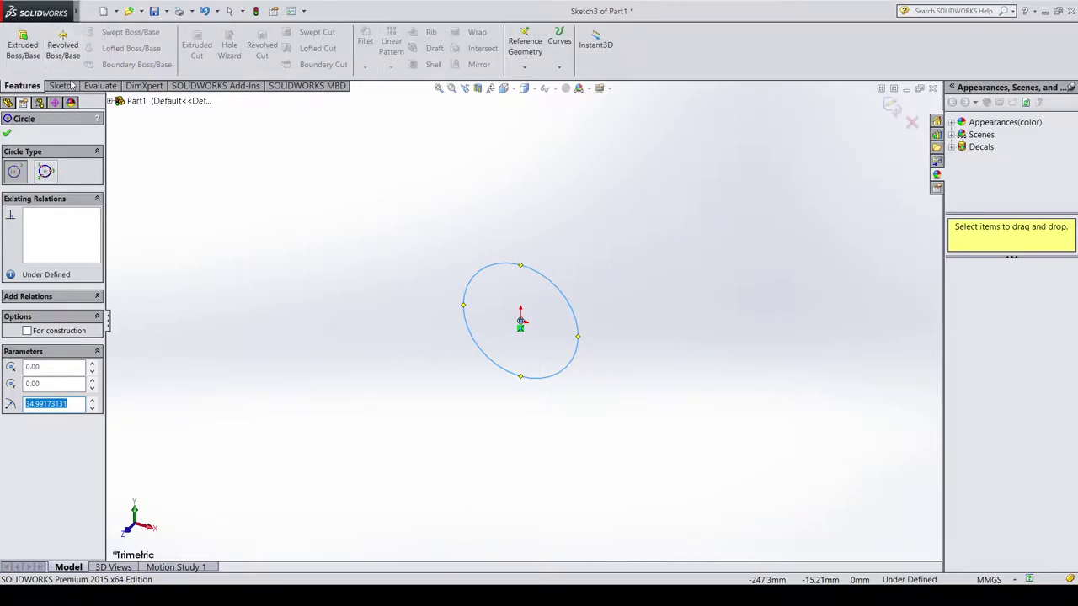
click(71, 88)
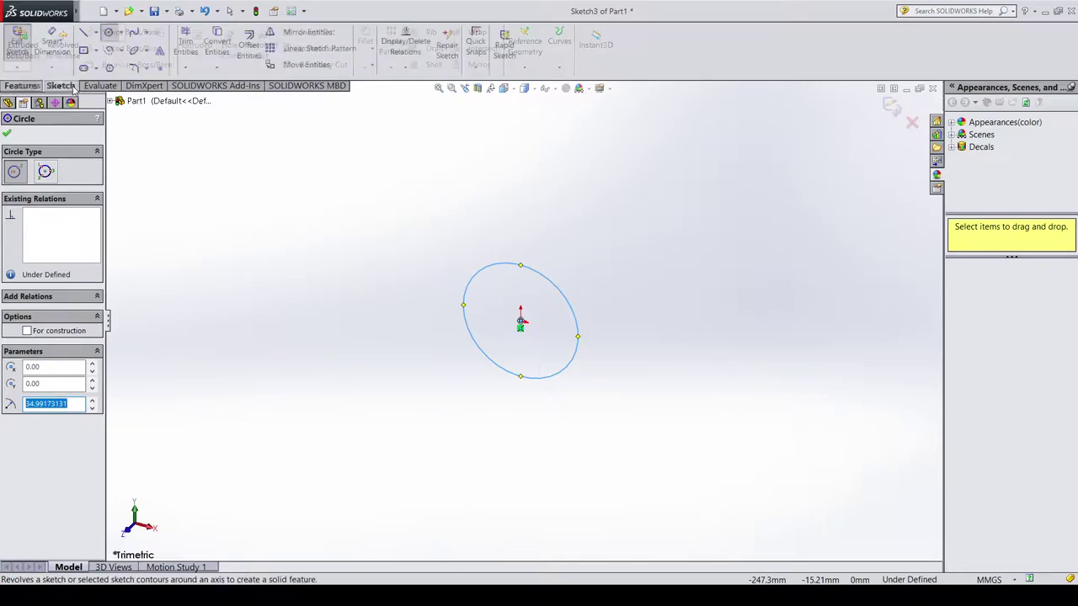
click(22, 86)
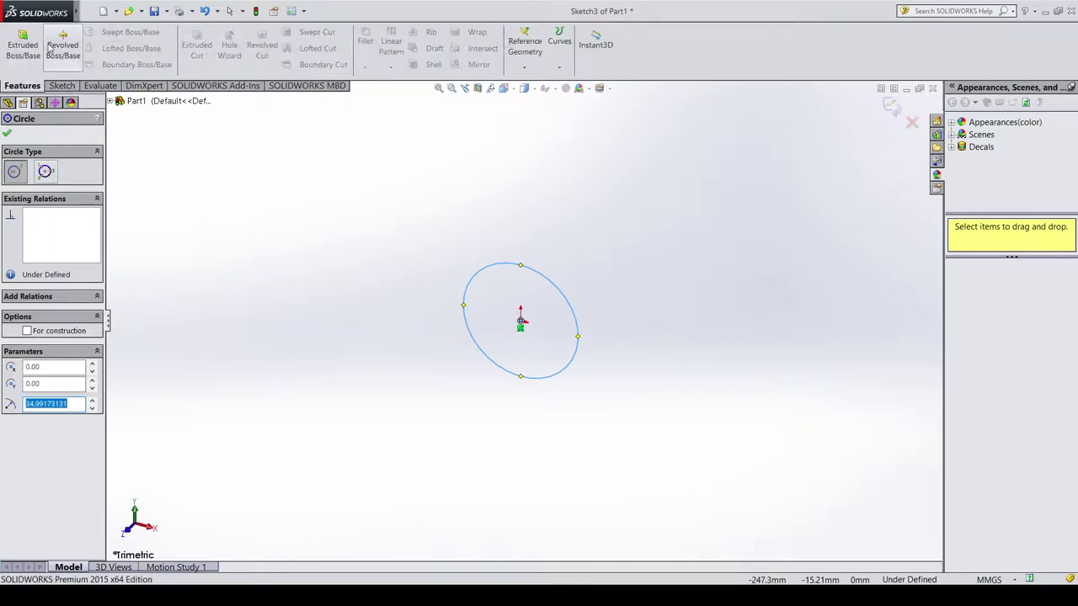
Extrude the circle 87 mm into a solid cylinder, Boss-Extrude2.
click(53, 44)
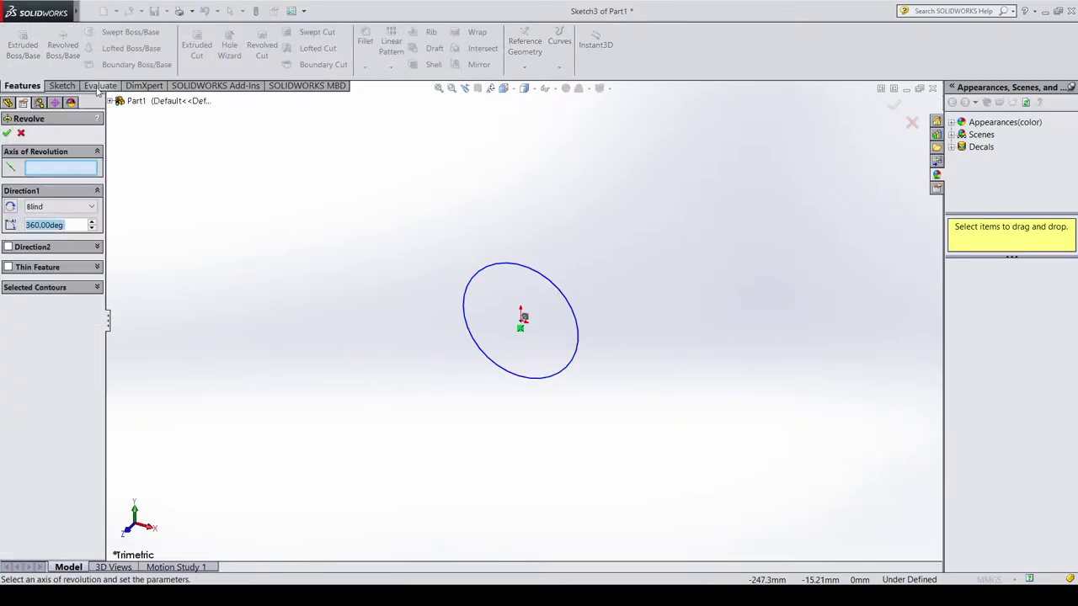
click(21, 133)
click(23, 44)
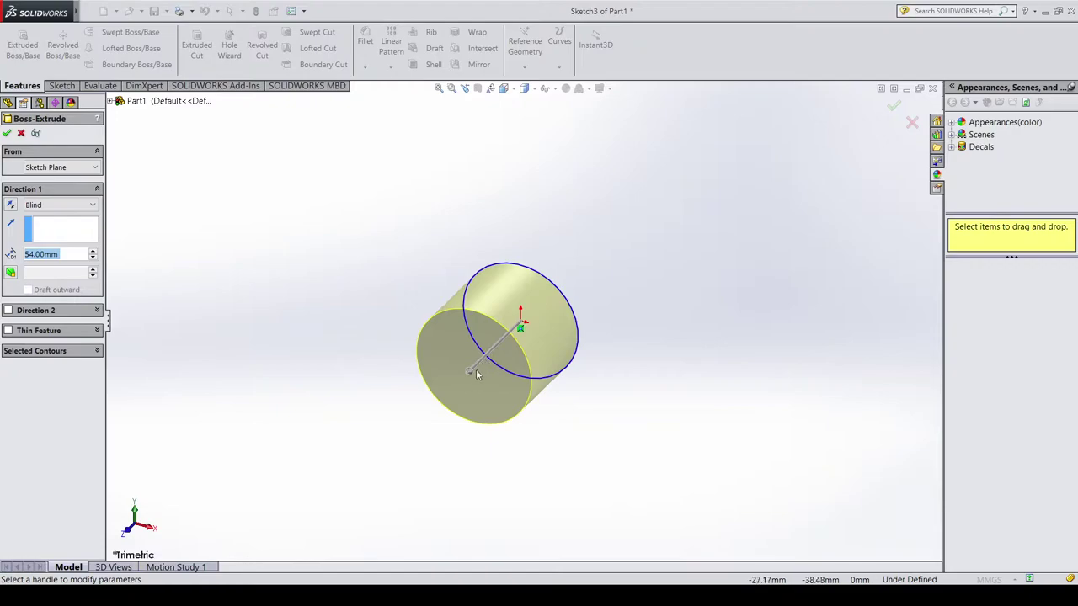
drag(476, 374, 440, 399)
click(6, 133)
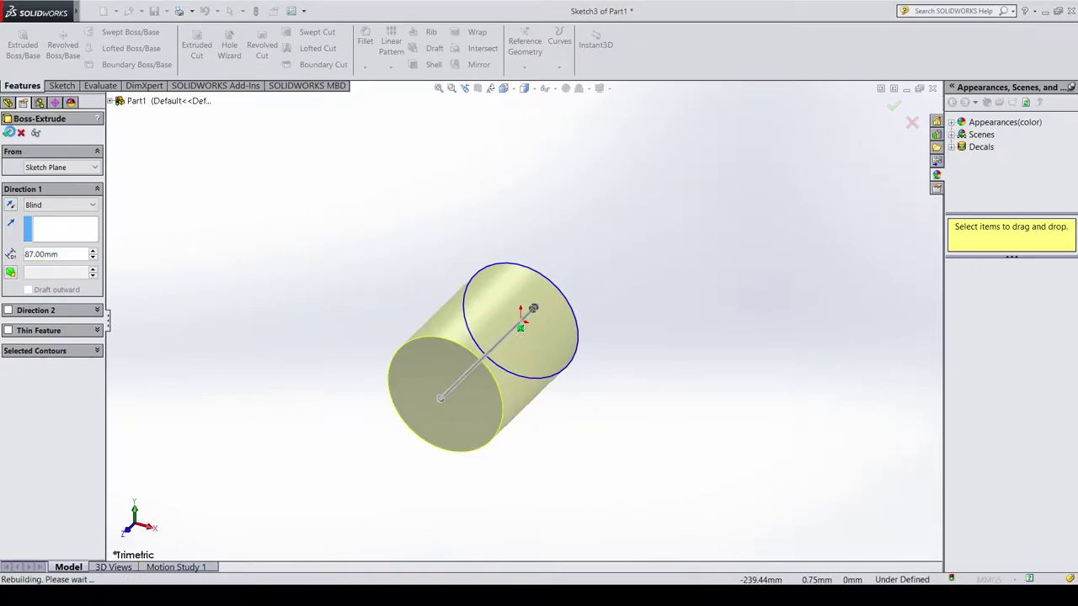
Orbit to the cylinder's circular end face and select it for sketching.
mouse_move(620, 378)
middle_down()
mouse_move(571, 374)
mouse_move(517, 445)
mouse_move(515, 352)
middle_up()
click(515, 347)
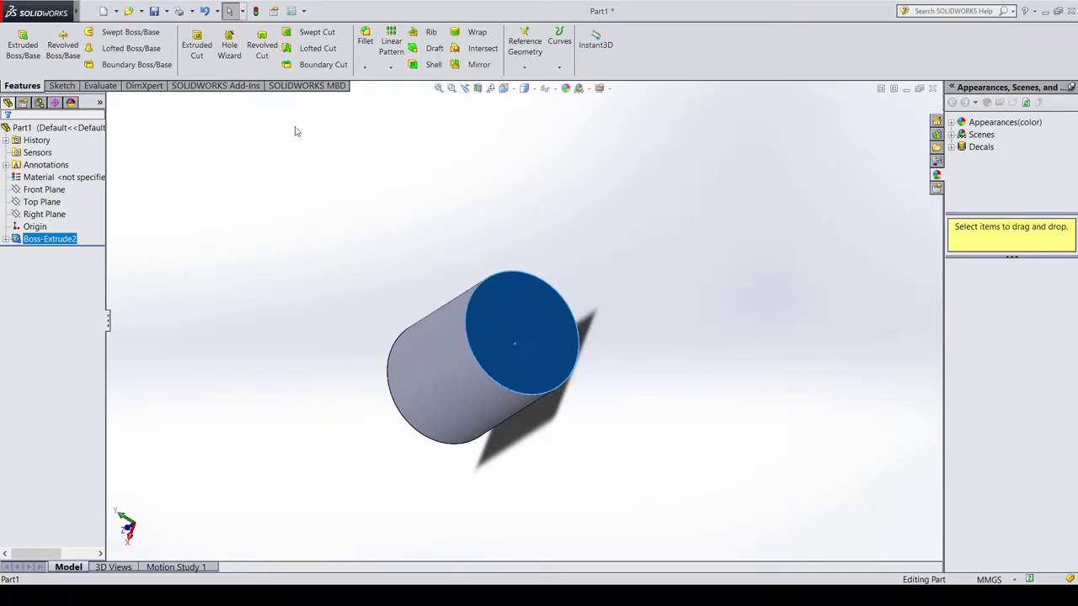
click(62, 85)
Draw a circle centred on the origin that matches the end face's 34.99 mm edge.
click(109, 32)
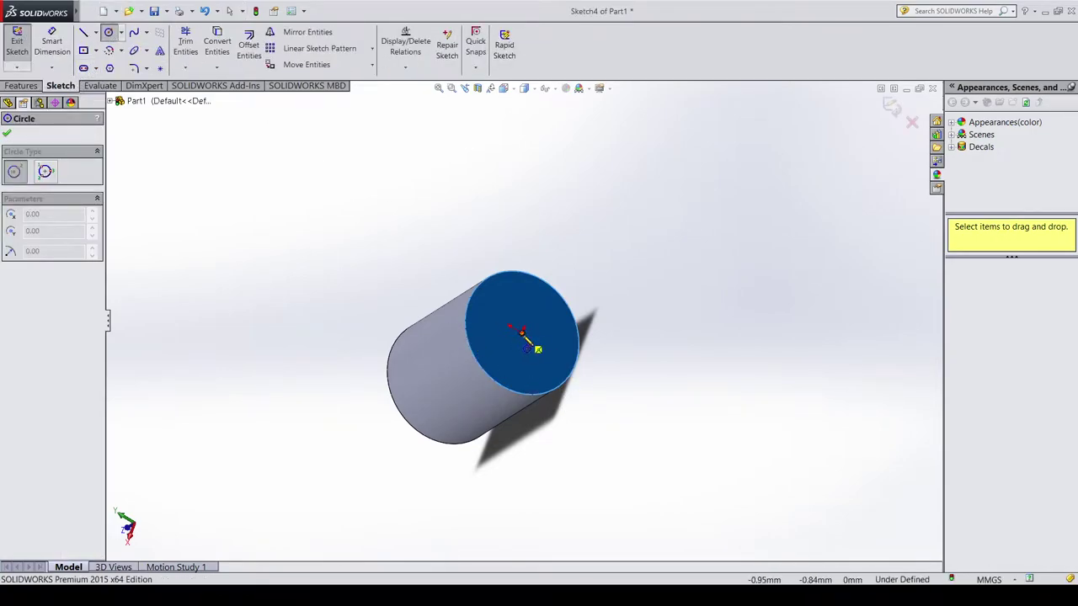
click(521, 331)
click(523, 278)
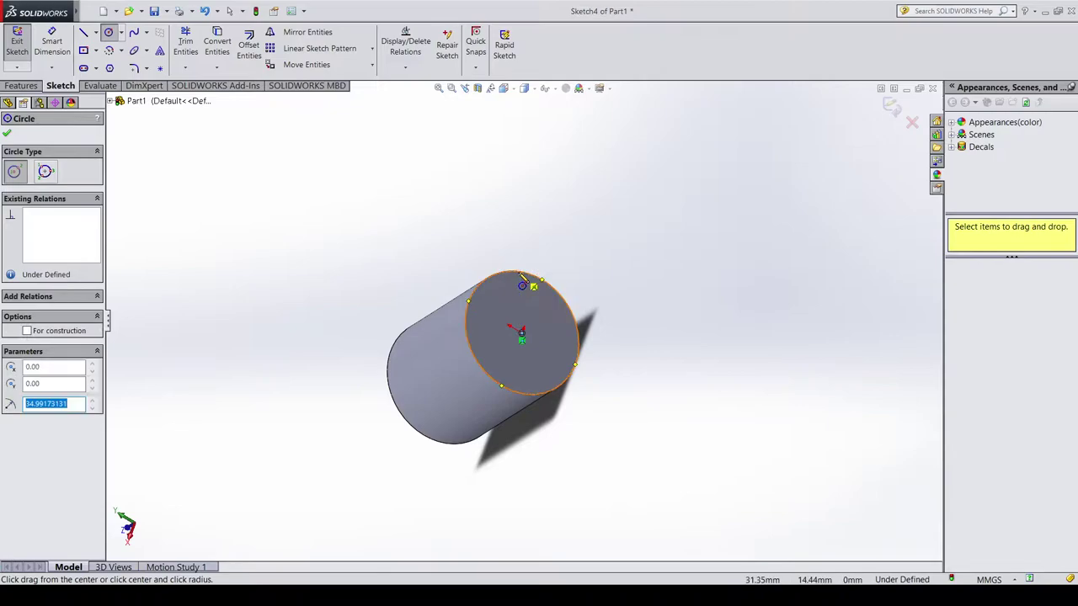
click(7, 133)
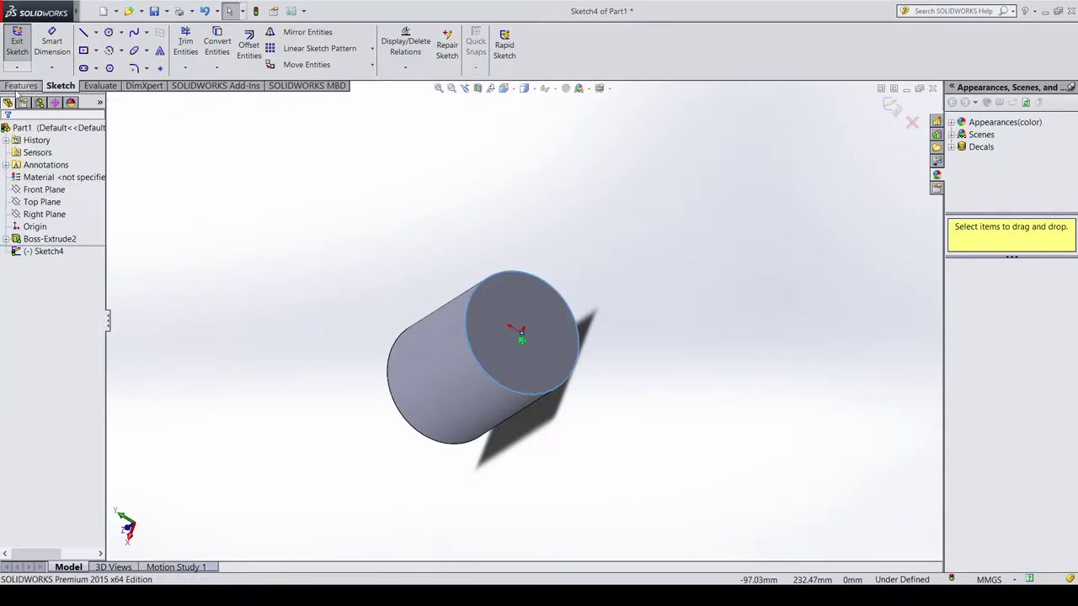
click(20, 86)
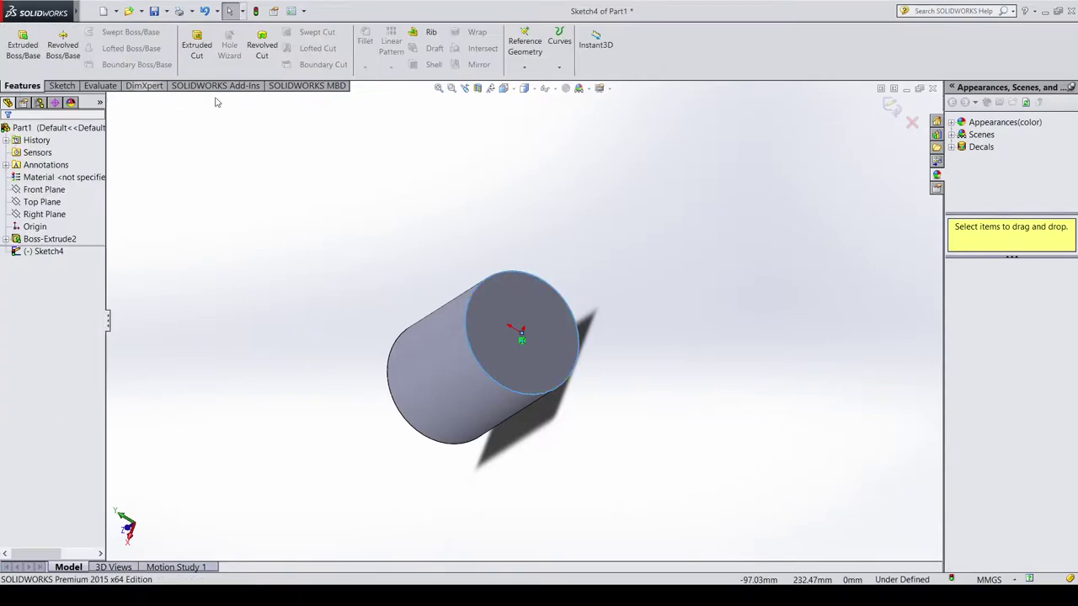
Start a helix on the end circle with 0.25 revolutions and reversed direction.
click(577, 107)
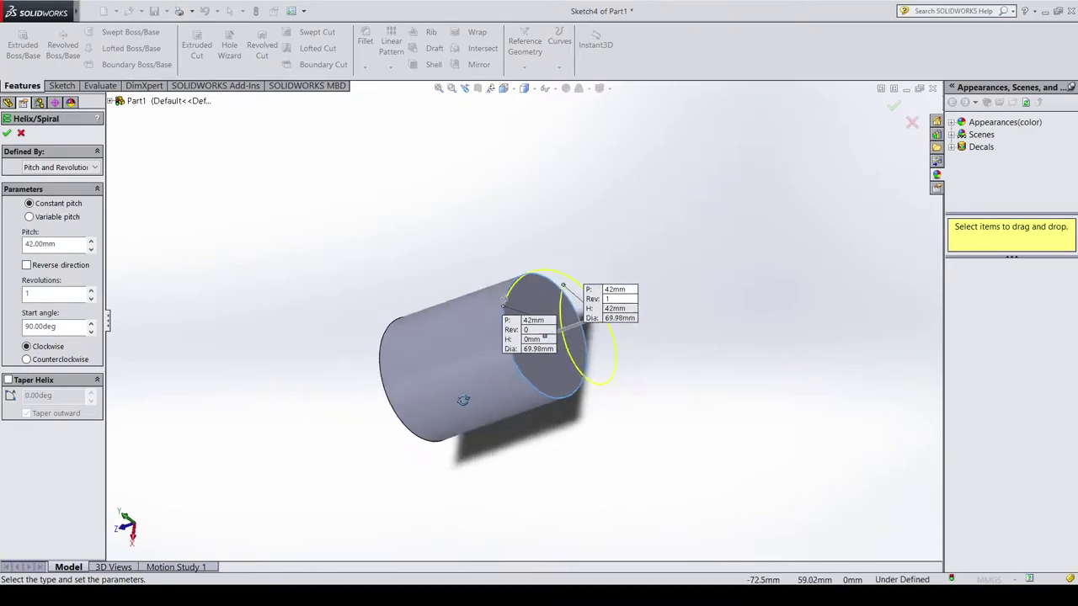
middle_drag(511, 311, 202, 251)
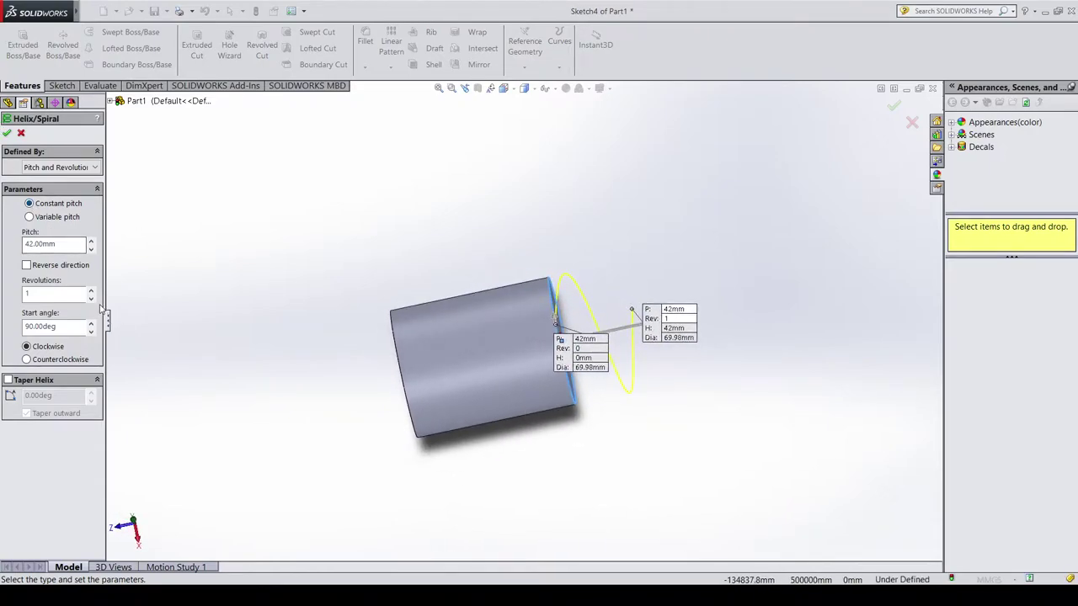
click(91, 298)
text(0.25)
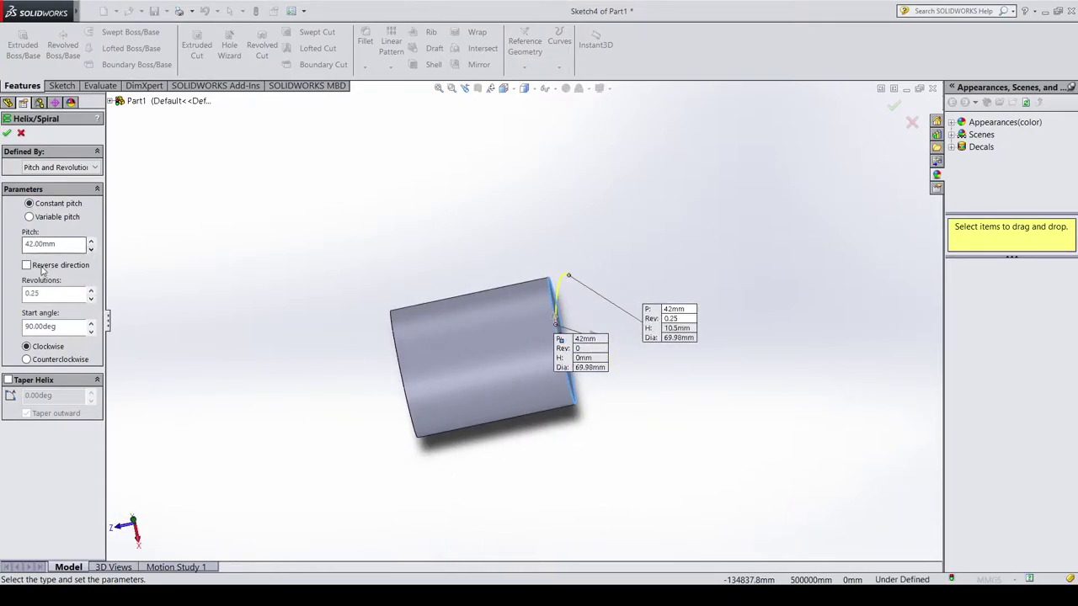
click(41, 268)
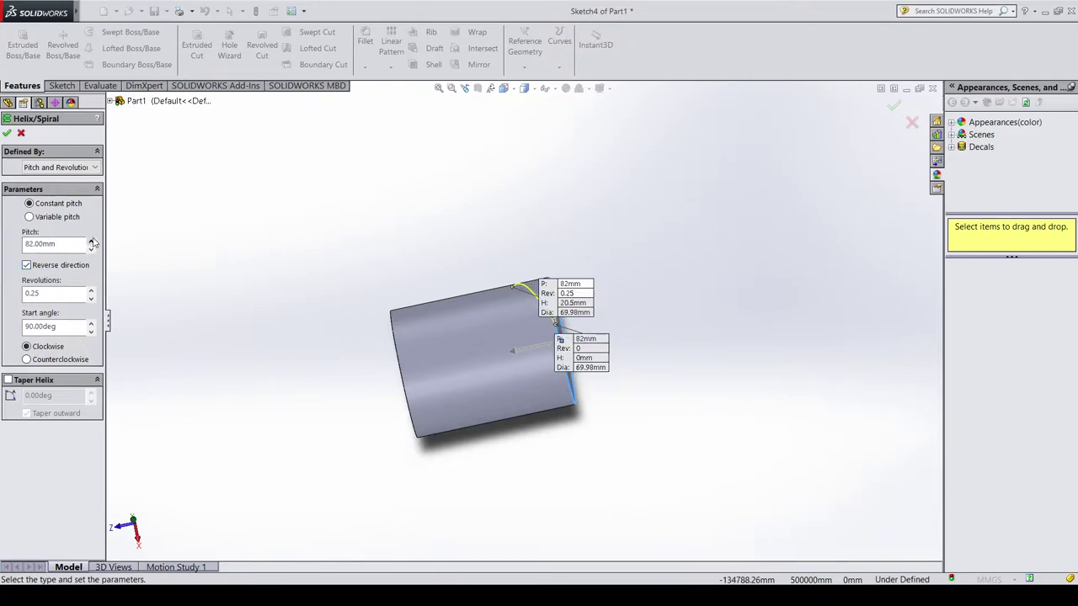
Raise the helix pitch to about 350 mm and inspect the preview.
click(92, 240)
drag(92, 244, 96, 243)
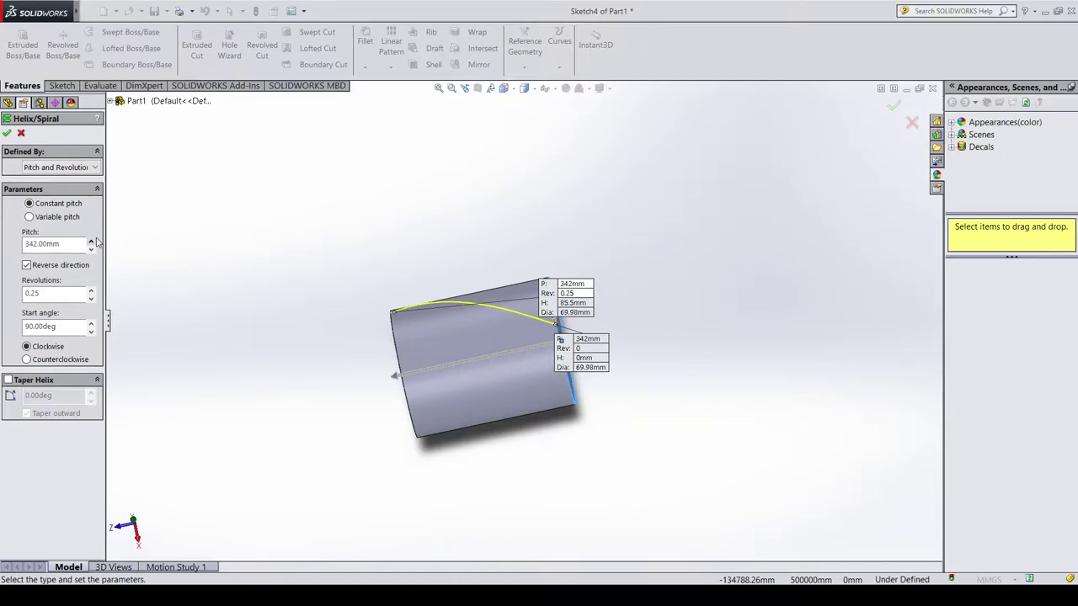
middle_drag(337, 397, 393, 472)
scroll(447, 298, down, 5)
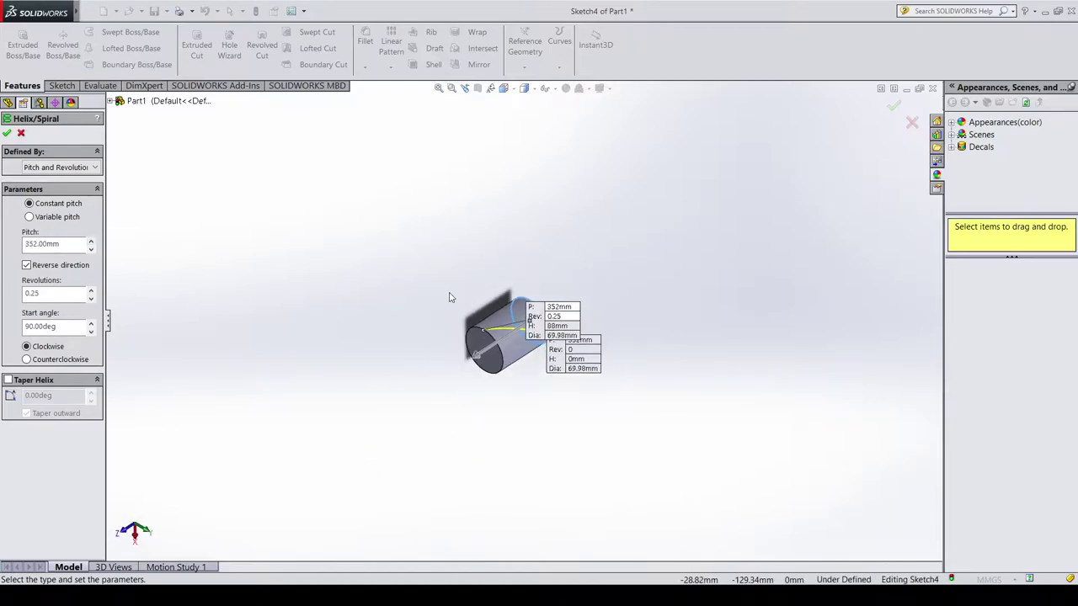
scroll(447, 298, up, 8)
middle_drag(447, 298, 755, 383)
scroll(588, 388, down, 3)
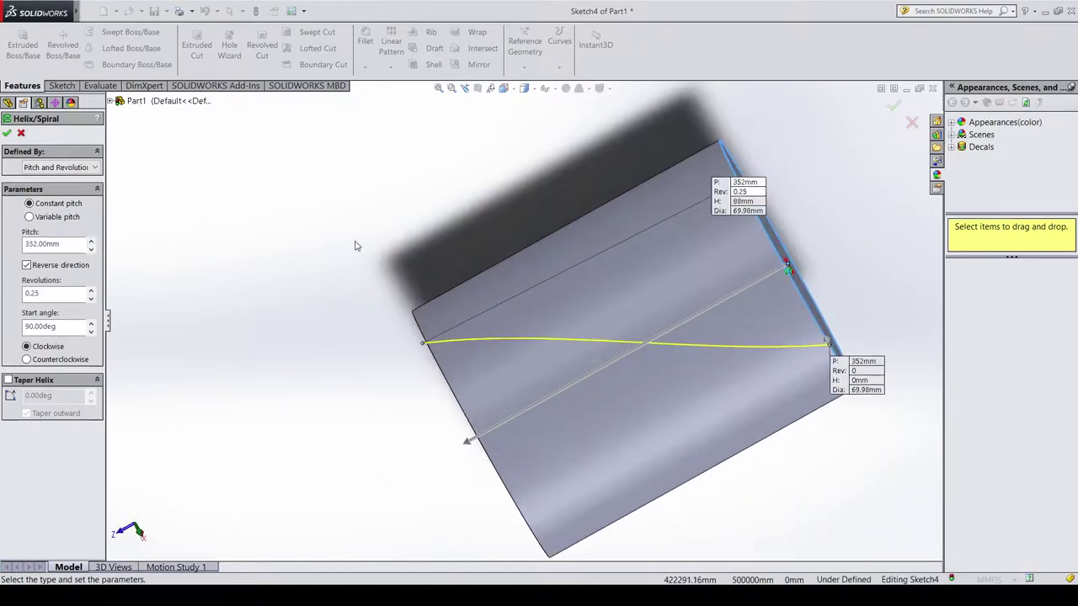
scroll(588, 388, down, 5)
middle_drag(537, 431, 480, 454)
text(350)
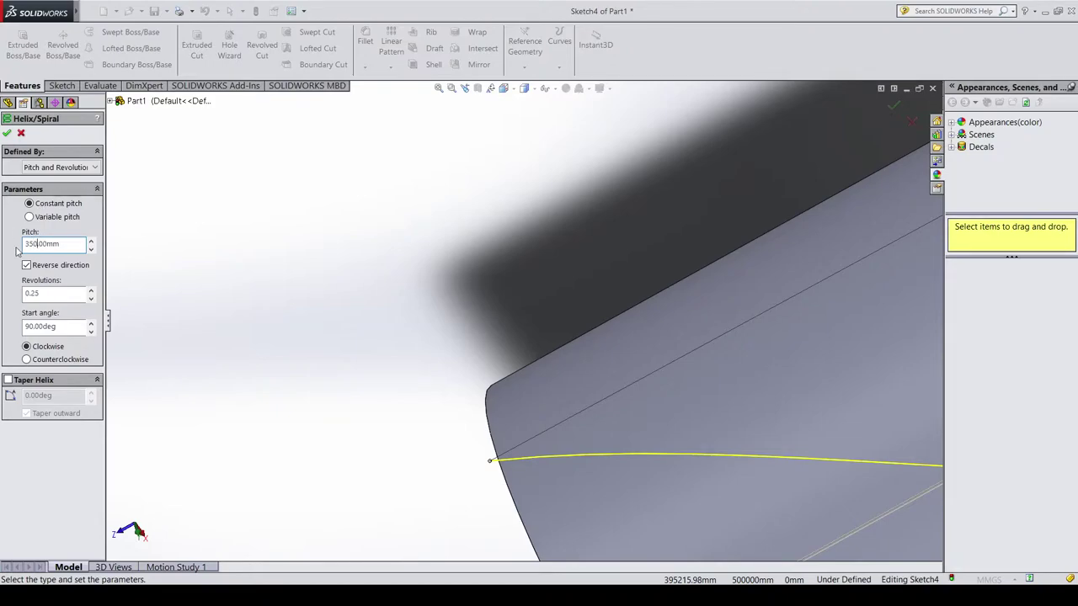
Fine-tune the helix pitch to 348 mm.
key(Tab)
mouse_move(425, 365)
middle_down()
mouse_move(541, 469)
mouse_move(661, 511)
middle_up()
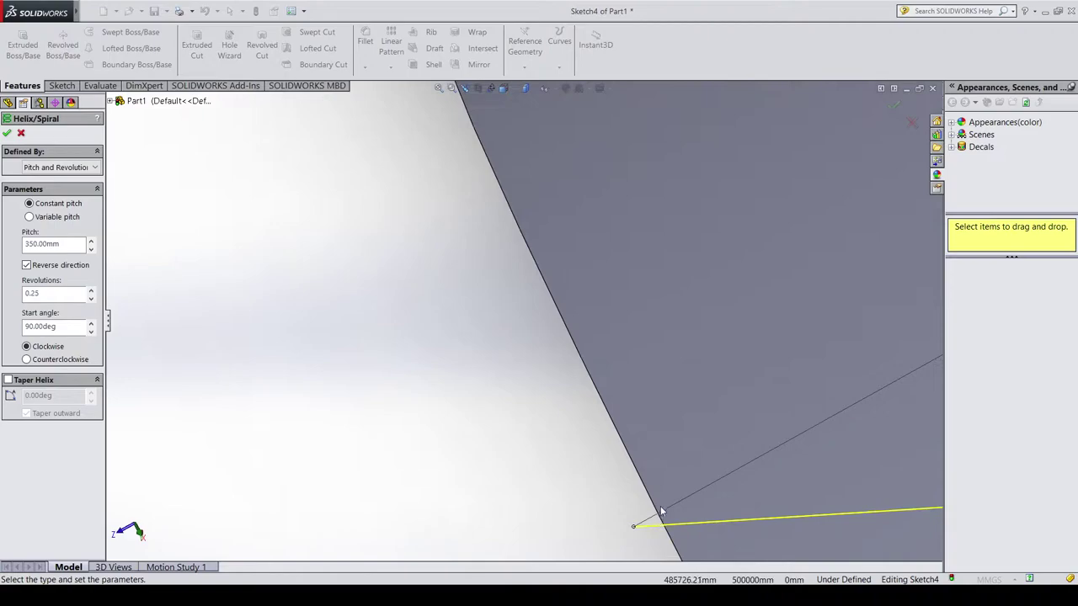
click(90, 251)
click(90, 251)
click(90, 243)
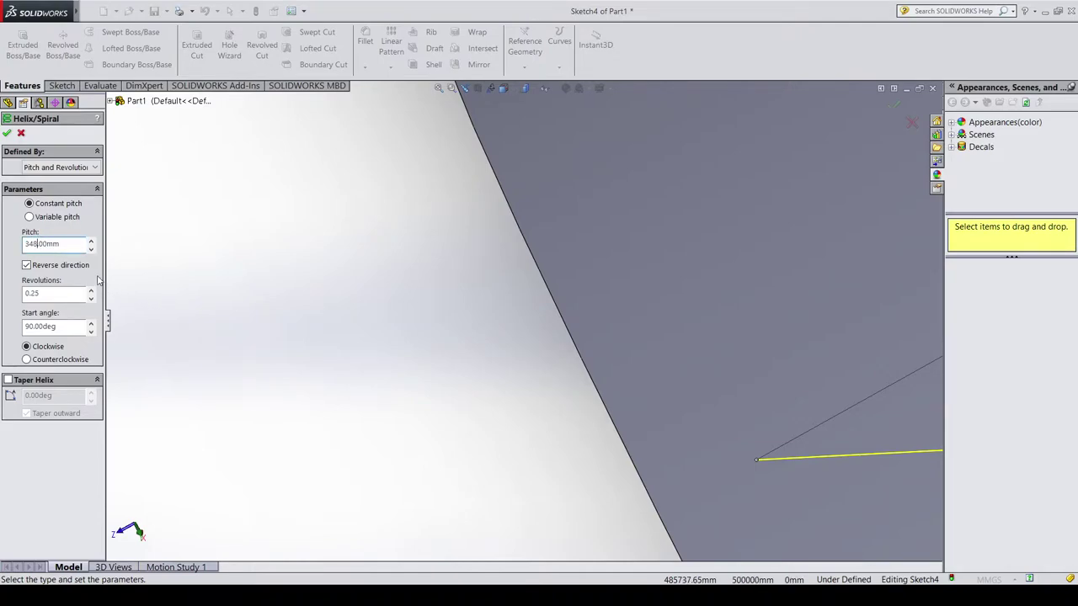
key(Return)
Accept the helix as Helix/Spiral1 and select the cylinder's end face.
scroll(706, 306, up, 5)
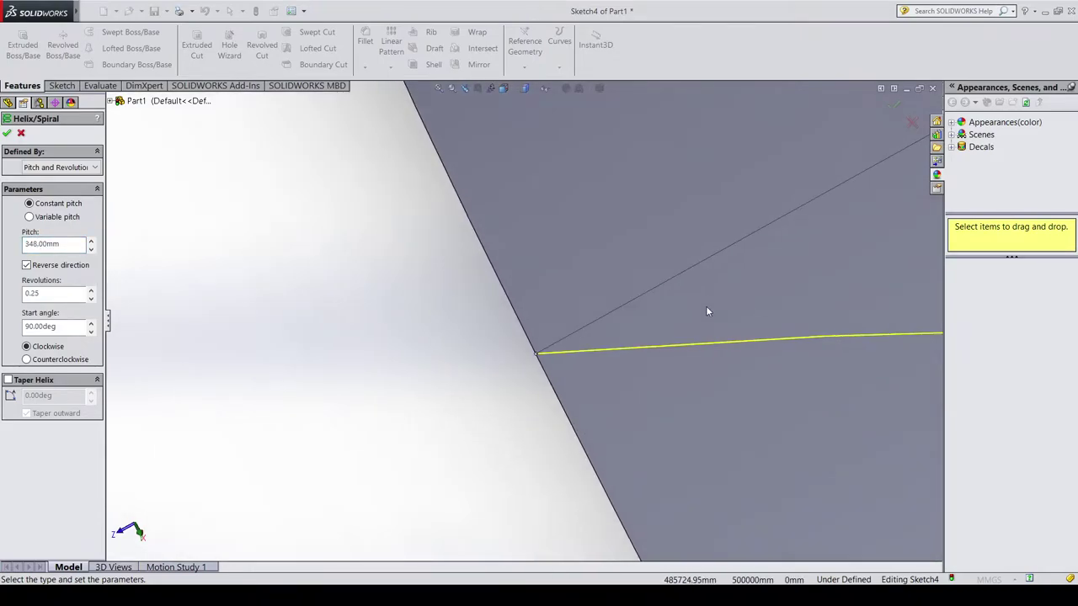
middle_drag(773, 273, 558, 424)
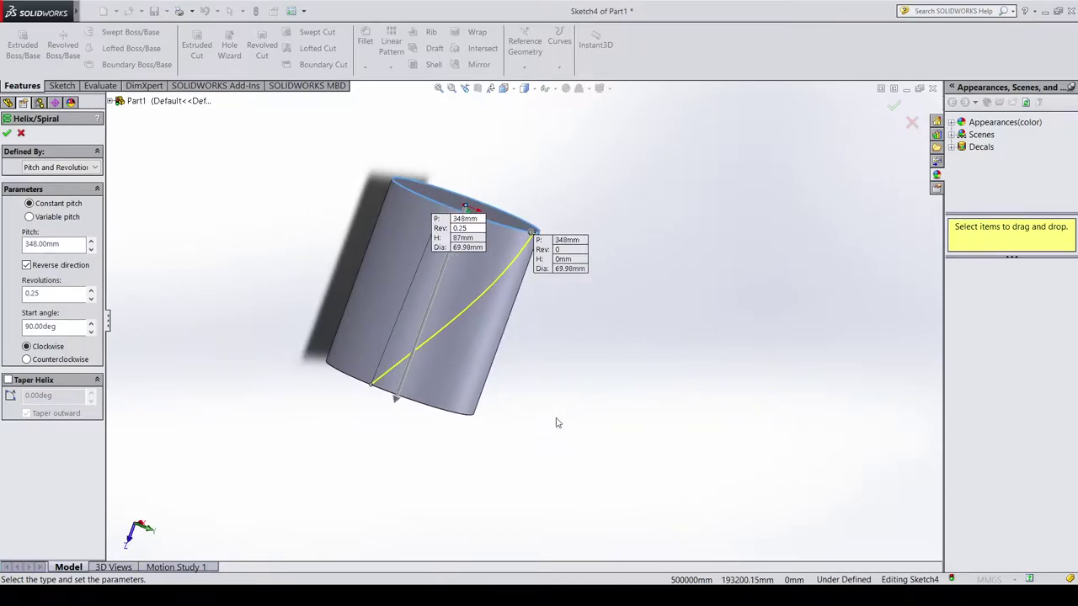
click(8, 134)
mouse_move(438, 287)
middle_down()
mouse_move(493, 311)
mouse_move(390, 323)
mouse_move(433, 265)
middle_up()
click(354, 272)
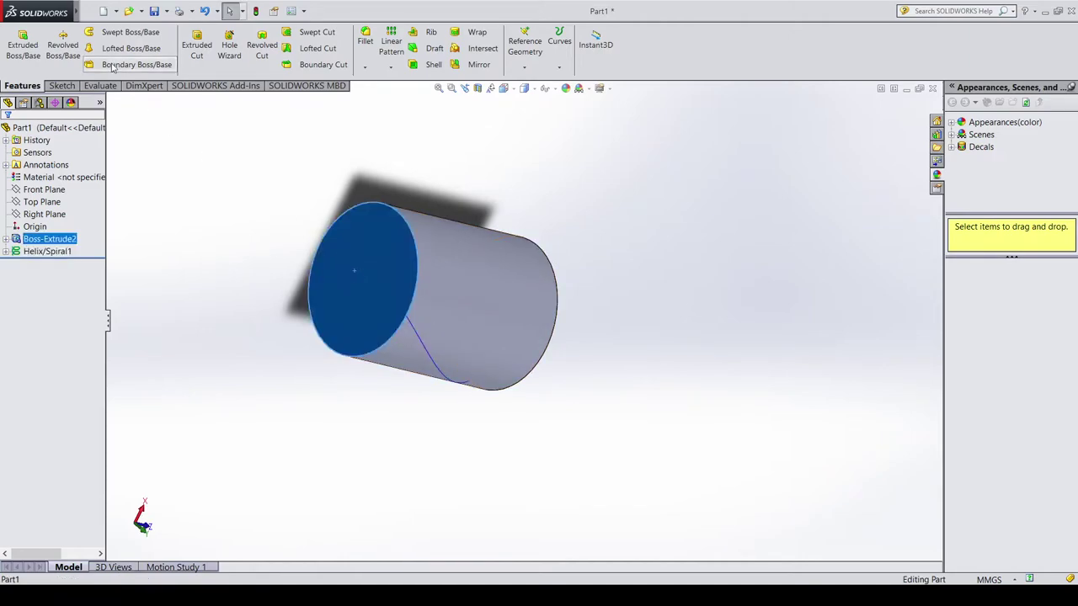
Draw a 34.99 mm vertical line from the end face centre to the helix start.
click(60, 86)
click(84, 32)
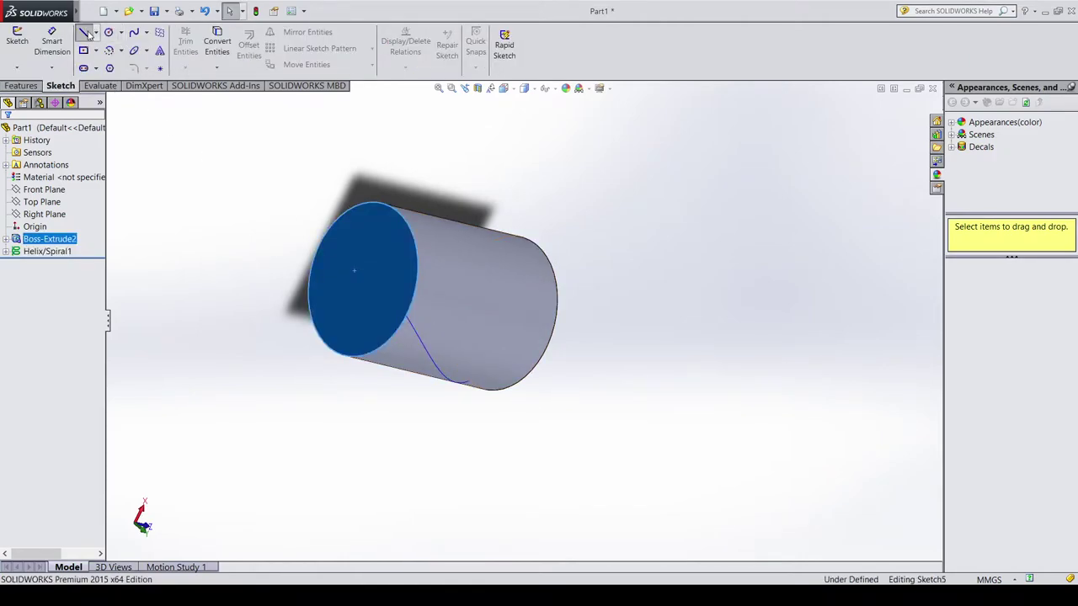
click(362, 287)
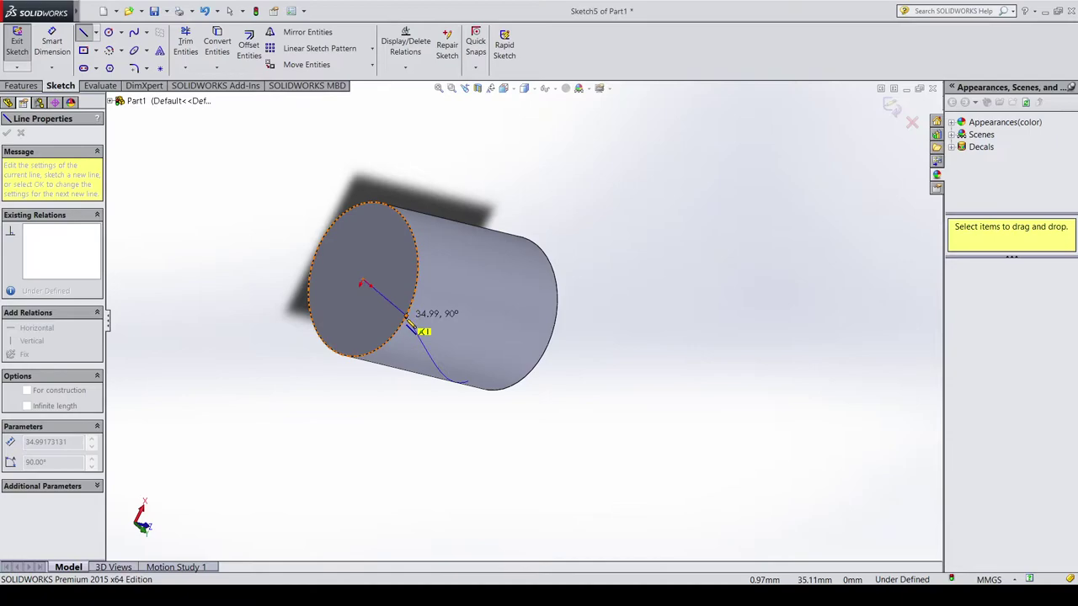
click(406, 321)
key(ctrl+8)
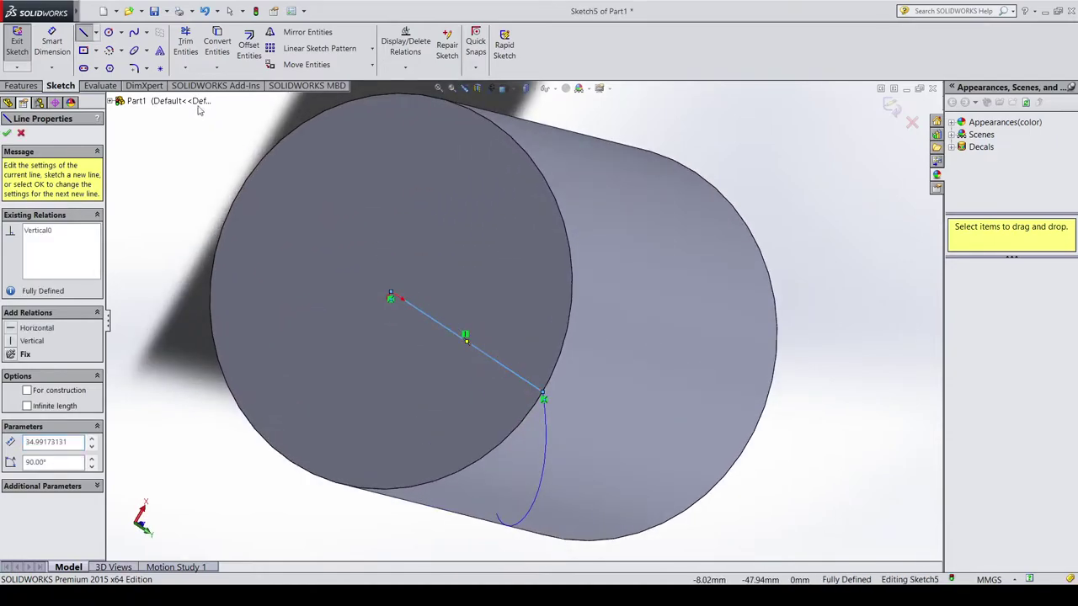
click(87, 52)
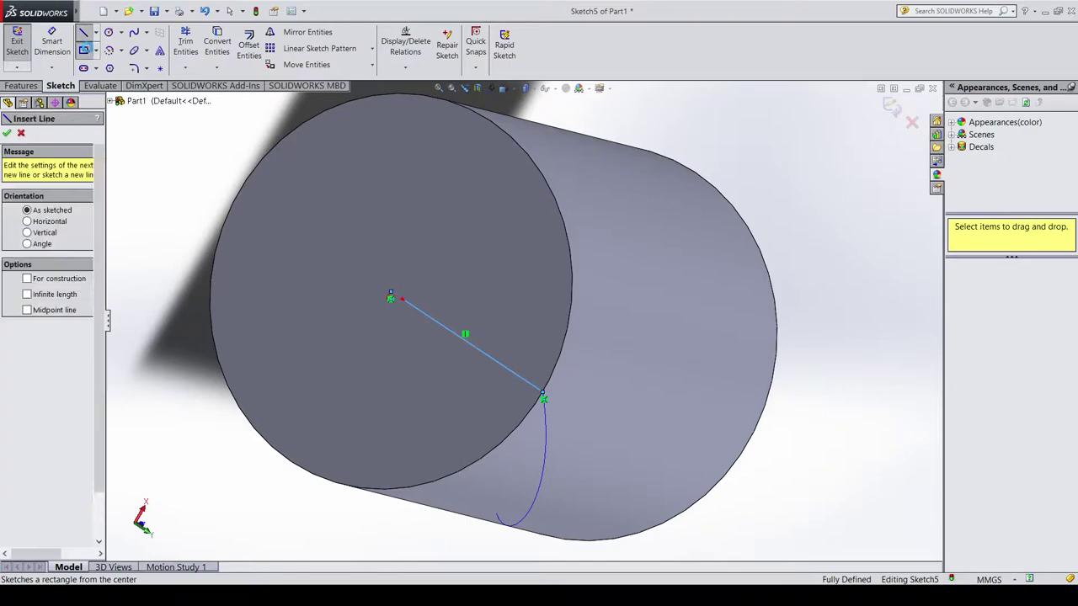
Draw a center rectangle at the line's end with a 1 mm side at 180°.
click(543, 396)
click(583, 355)
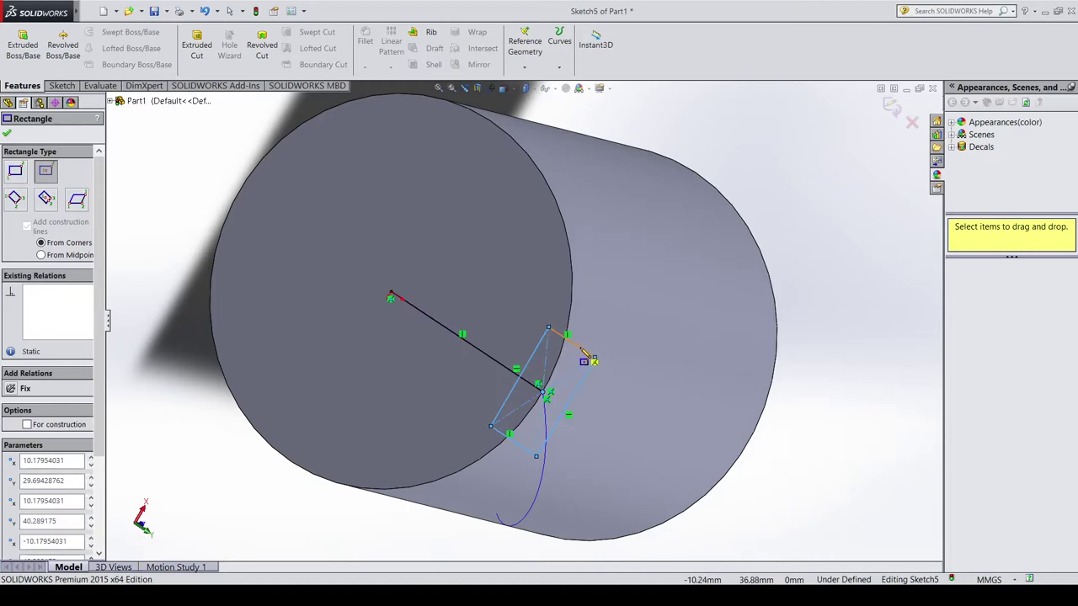
click(587, 357)
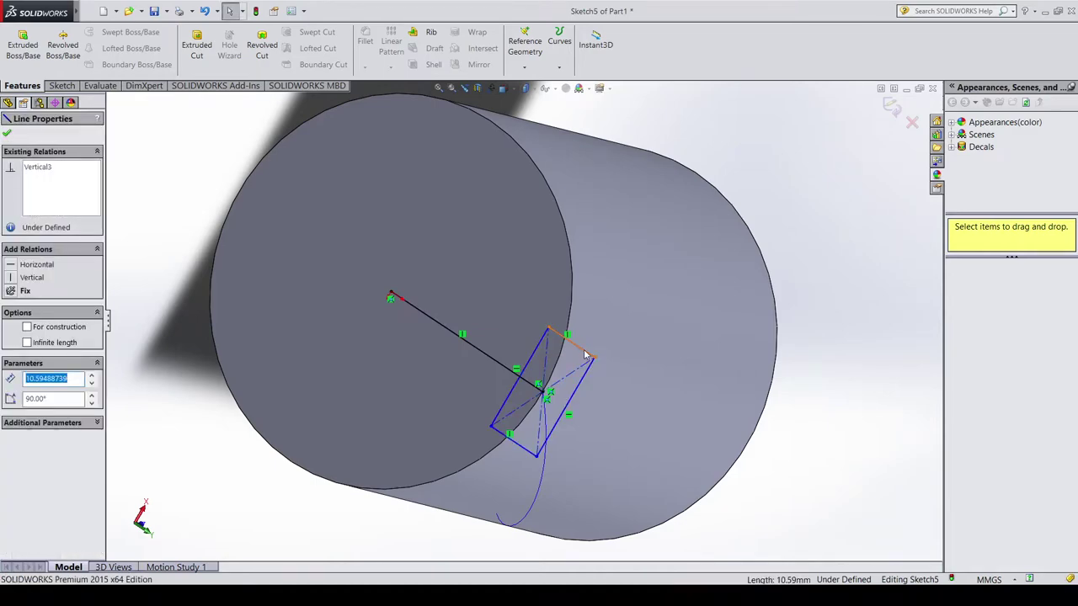
text(1)
key(Return)
scroll(556, 438, down, 4)
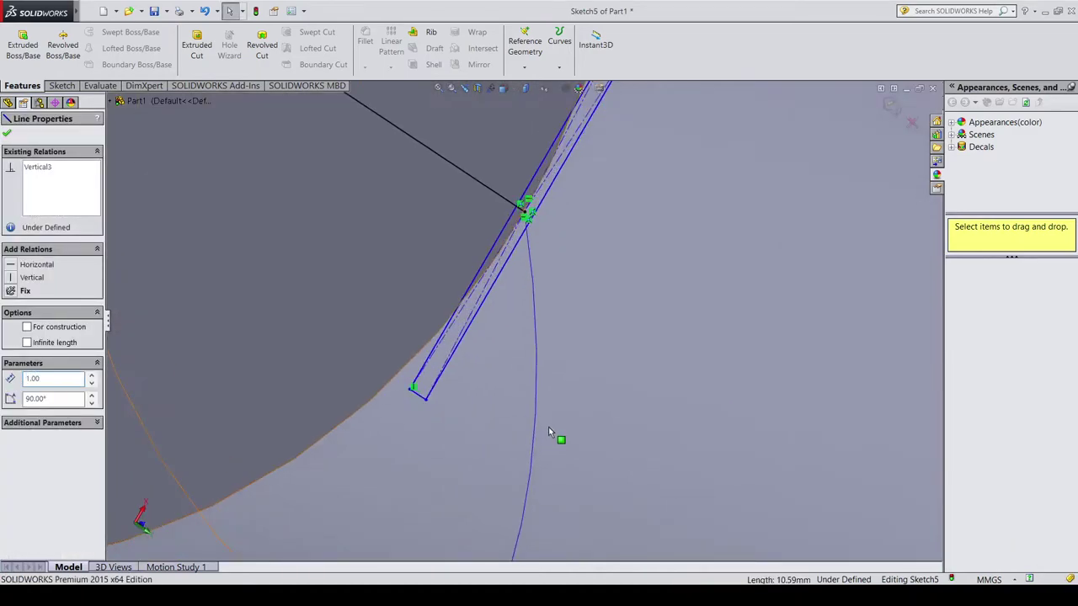
scroll(556, 438, down, 2)
key(Tab)
text(180)
key(Return)
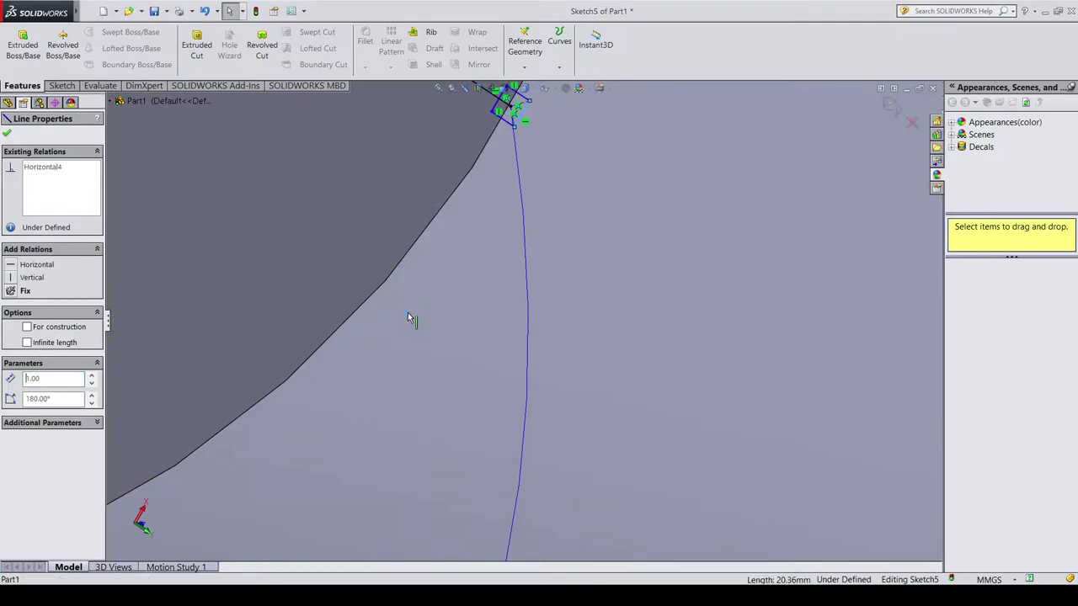
mouse_move(651, 204)
middle_down()
mouse_move(588, 195)
mouse_move(505, 269)
mouse_move(564, 347)
mouse_move(531, 345)
mouse_move(534, 298)
mouse_move(645, 351)
mouse_move(618, 392)
mouse_move(549, 376)
mouse_move(570, 380)
mouse_move(572, 392)
mouse_move(521, 352)
middle_up()
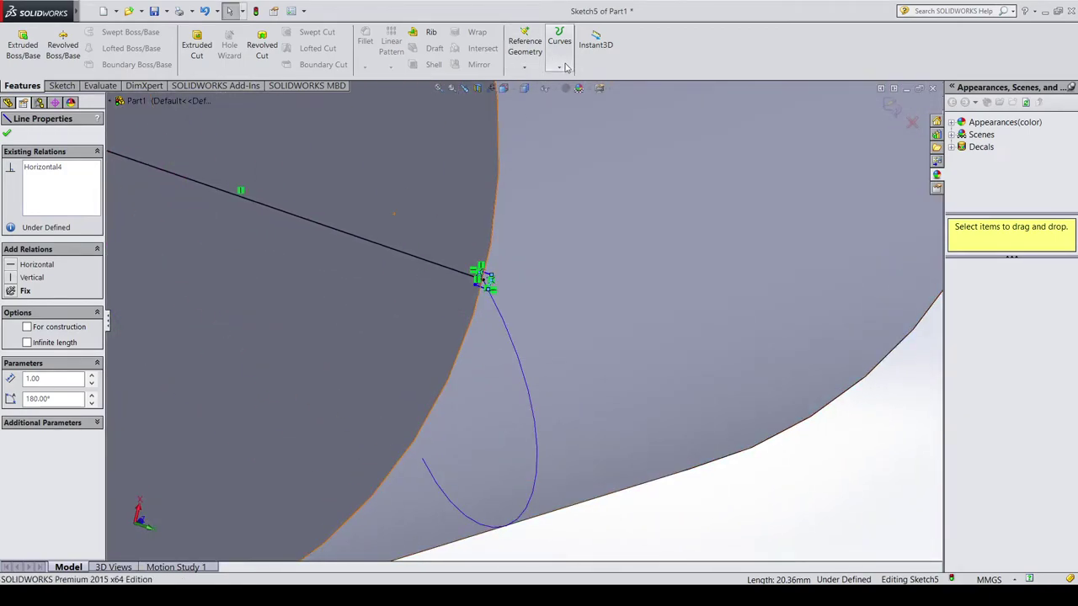
click(8, 134)
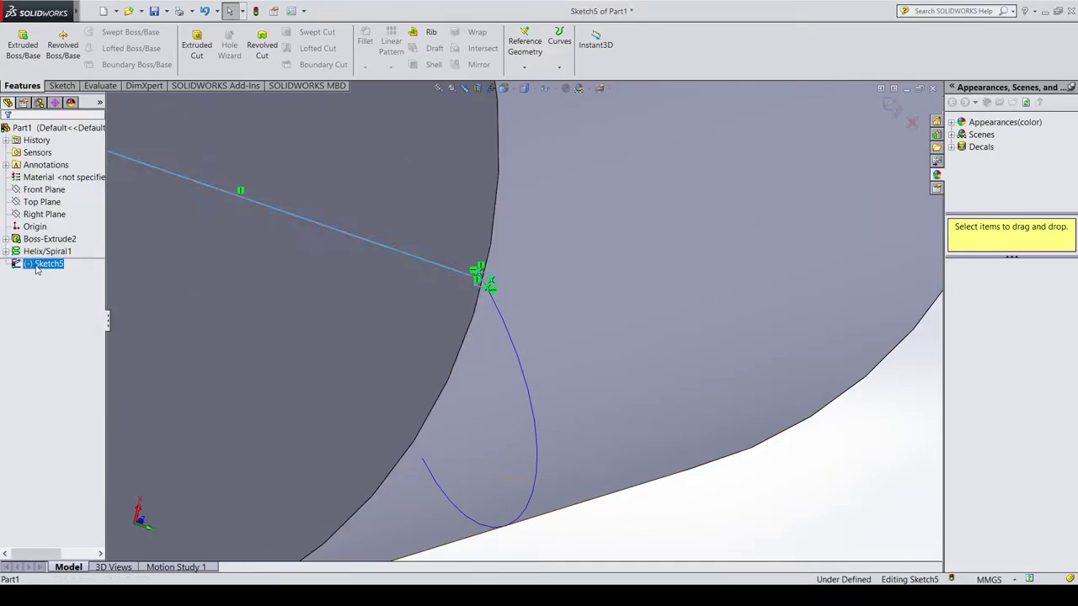
Delete the centre-to-edge helper line and exit Sketch5.
click(358, 241)
key(Delete)
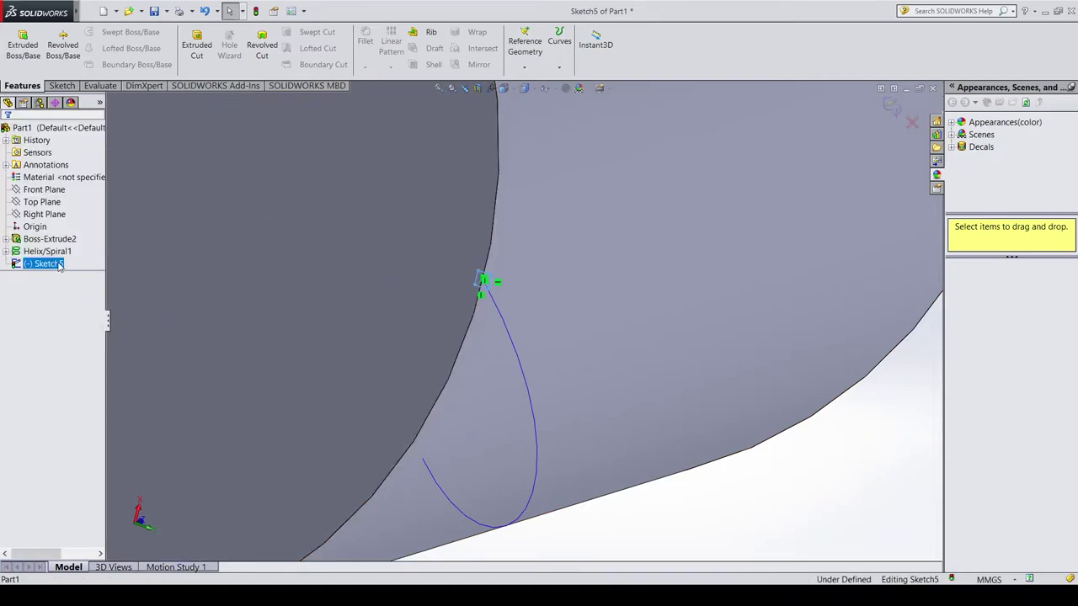
click(75, 87)
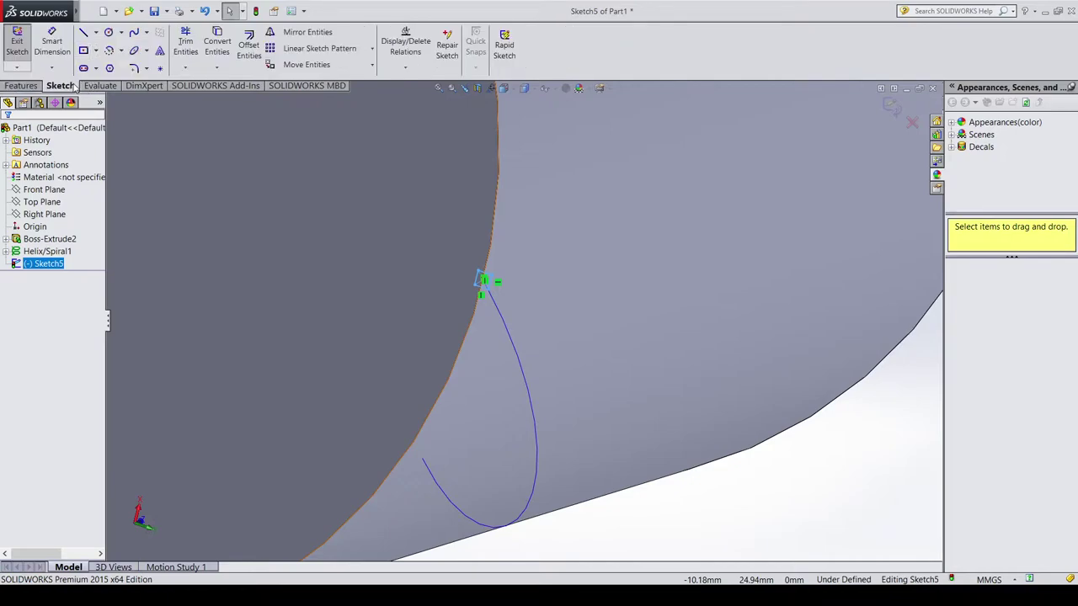
click(15, 91)
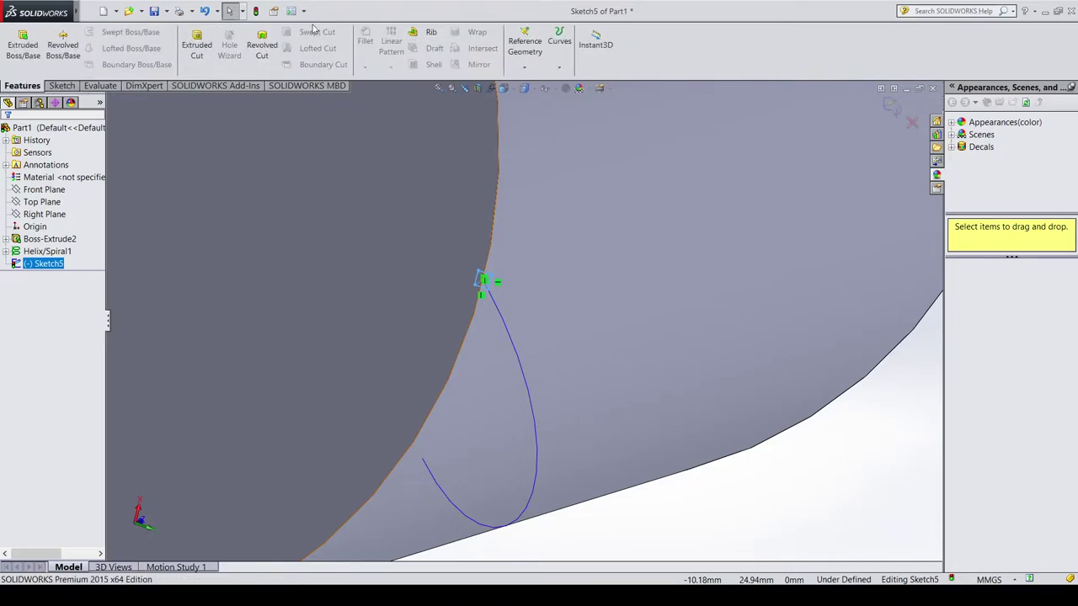
click(889, 105)
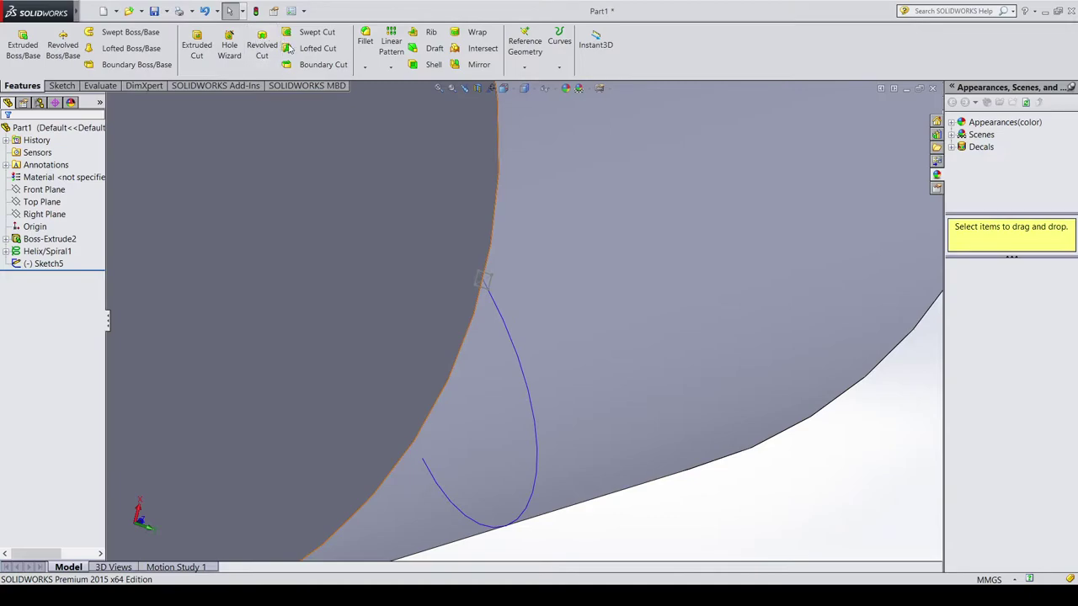
Swept-cut Sketch5's rectangle along Helix/Spiral1 to create Cut-Sweep1.
click(314, 32)
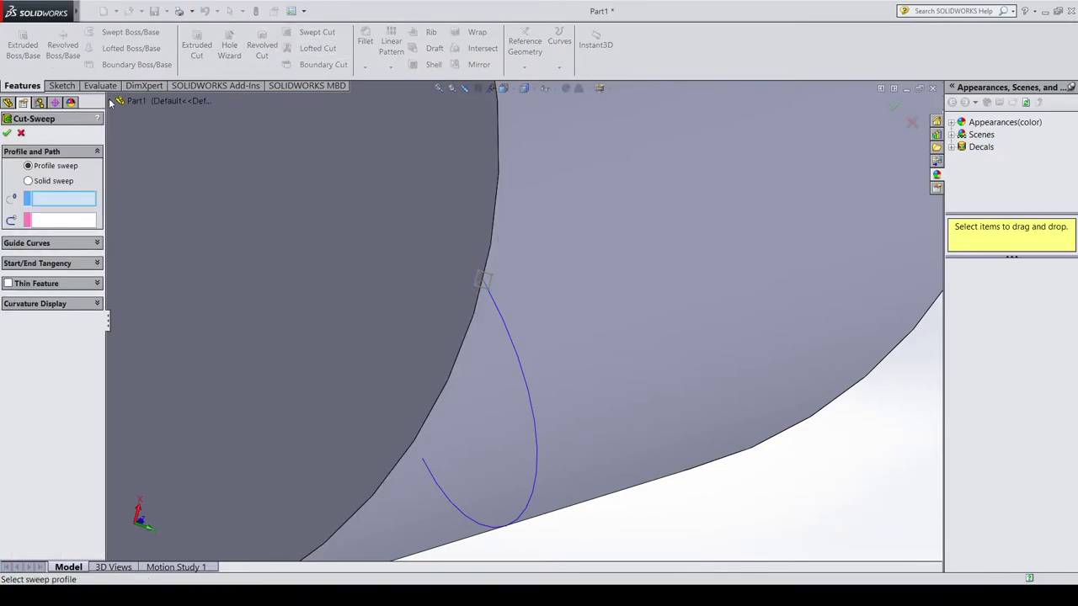
click(118, 101)
click(153, 241)
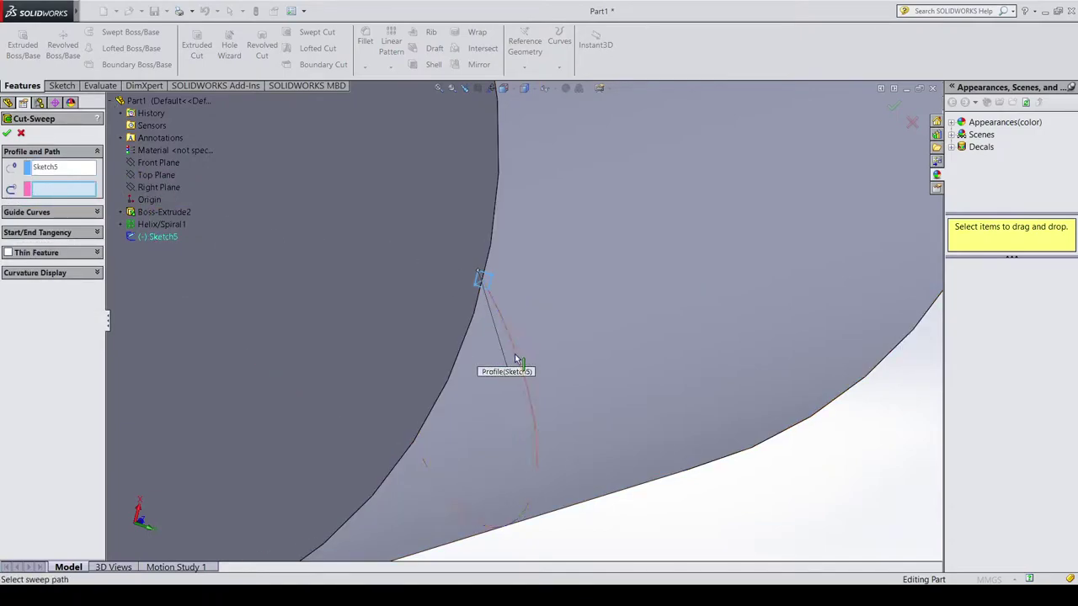
click(483, 337)
scroll(524, 321, up, 2)
mouse_move(666, 319)
middle_down()
mouse_move(643, 315)
mouse_move(650, 306)
middle_up()
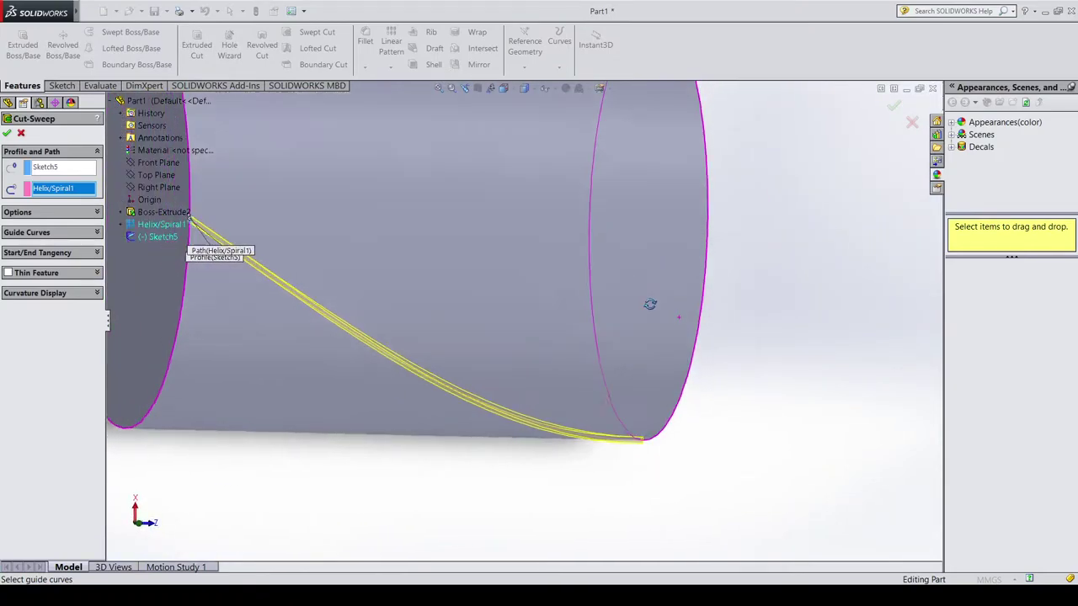
click(6, 133)
middle_drag(444, 276, 440, 283)
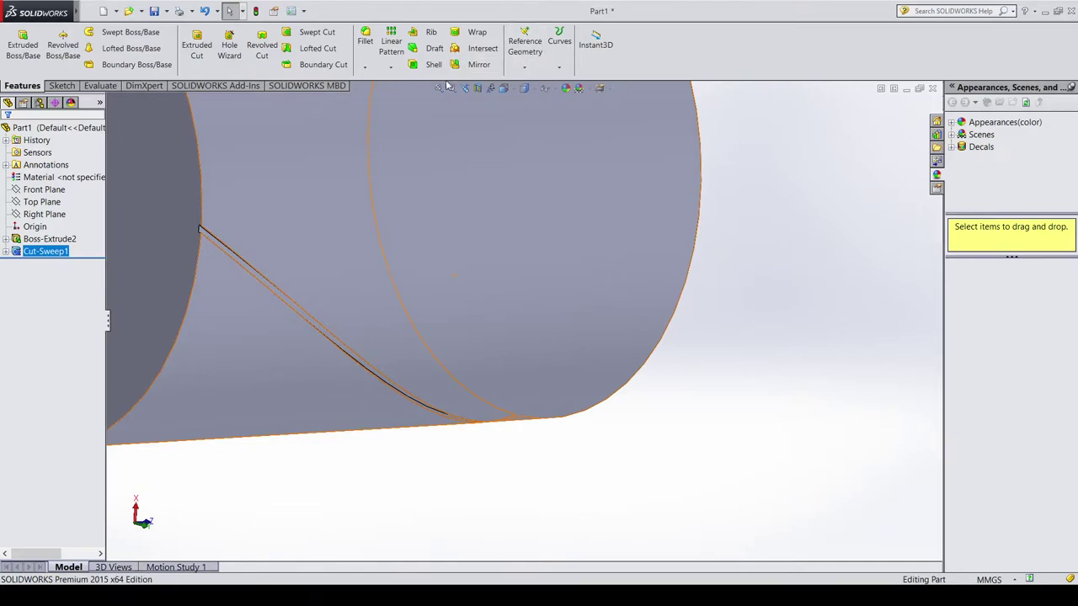
Start a circular pattern of Cut-Sweep1 using the cylinder face as its axis.
click(391, 68)
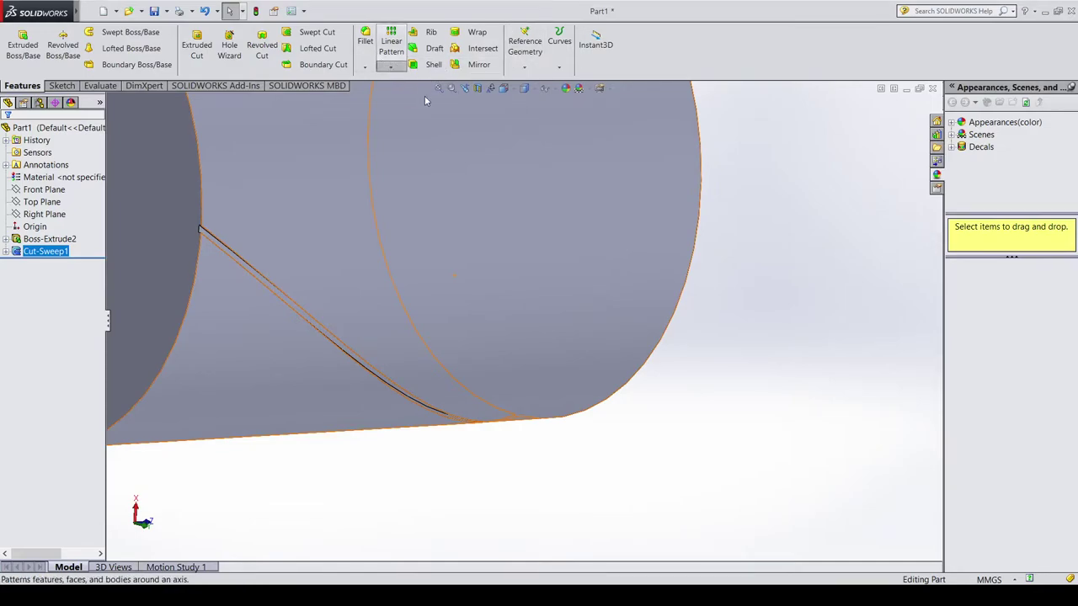
click(422, 95)
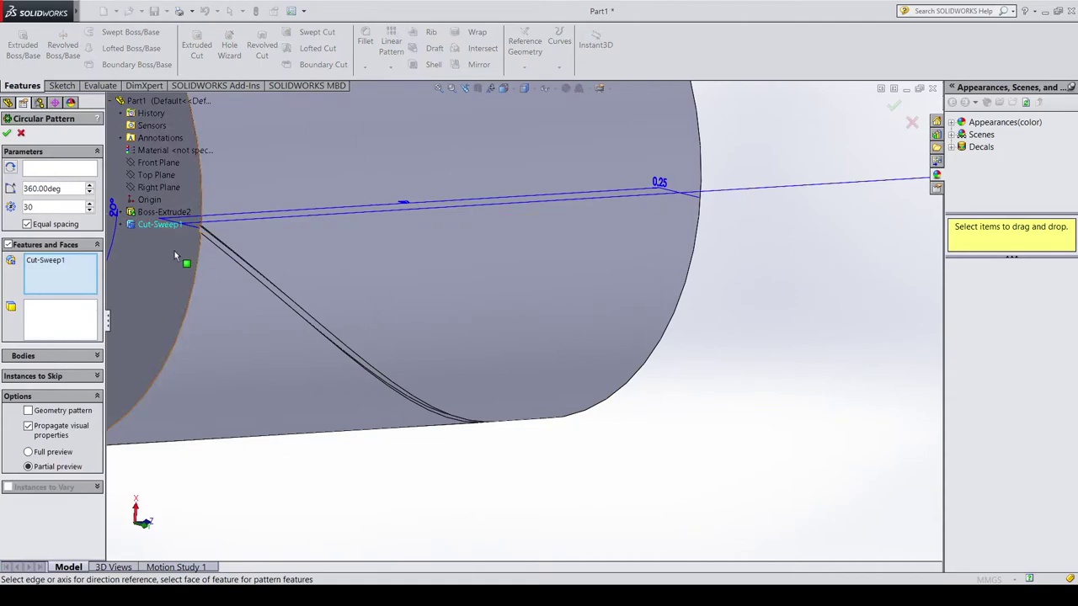
click(46, 168)
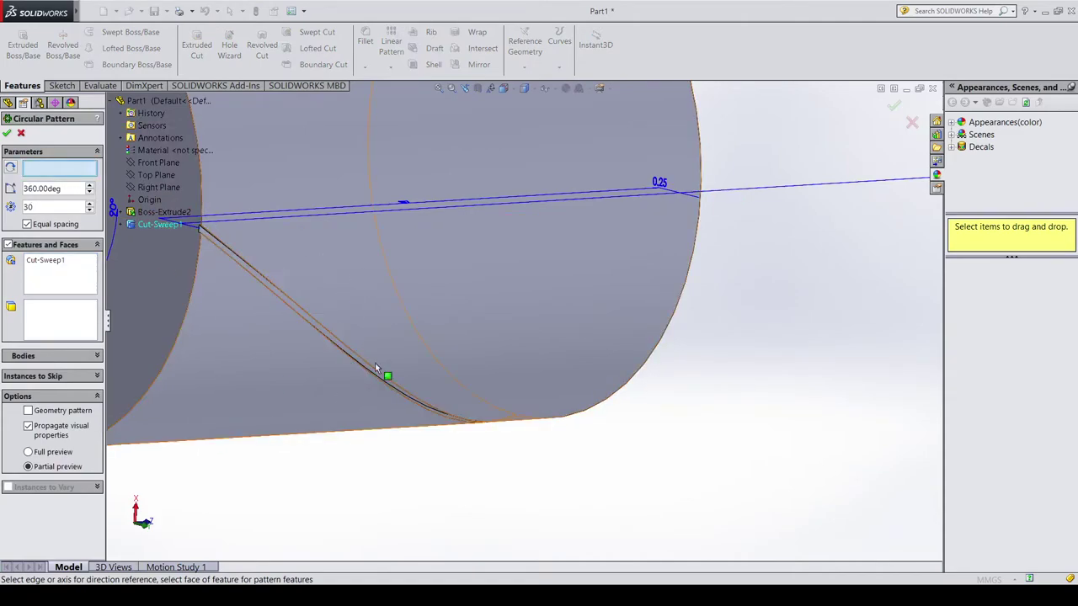
click(318, 140)
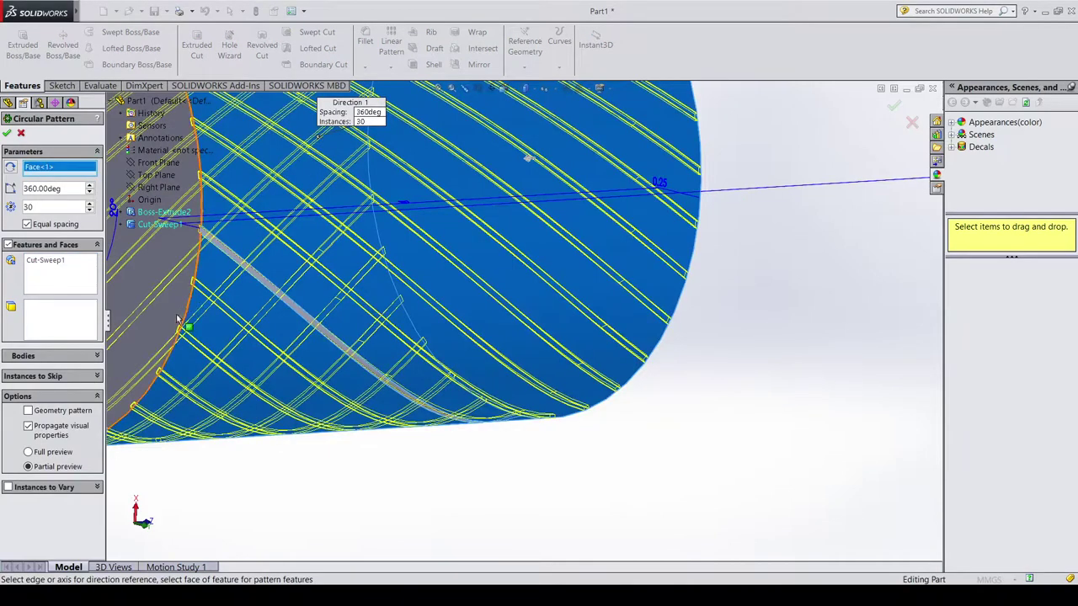
scroll(241, 234, up, 2)
scroll(257, 230, up, 2)
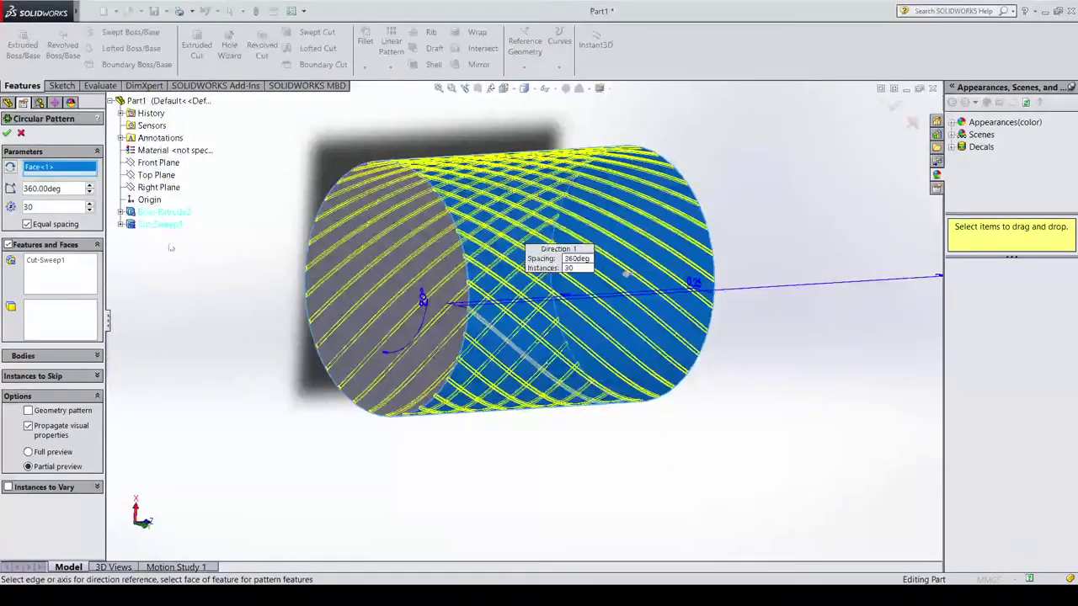
scroll(651, 355, down, 3)
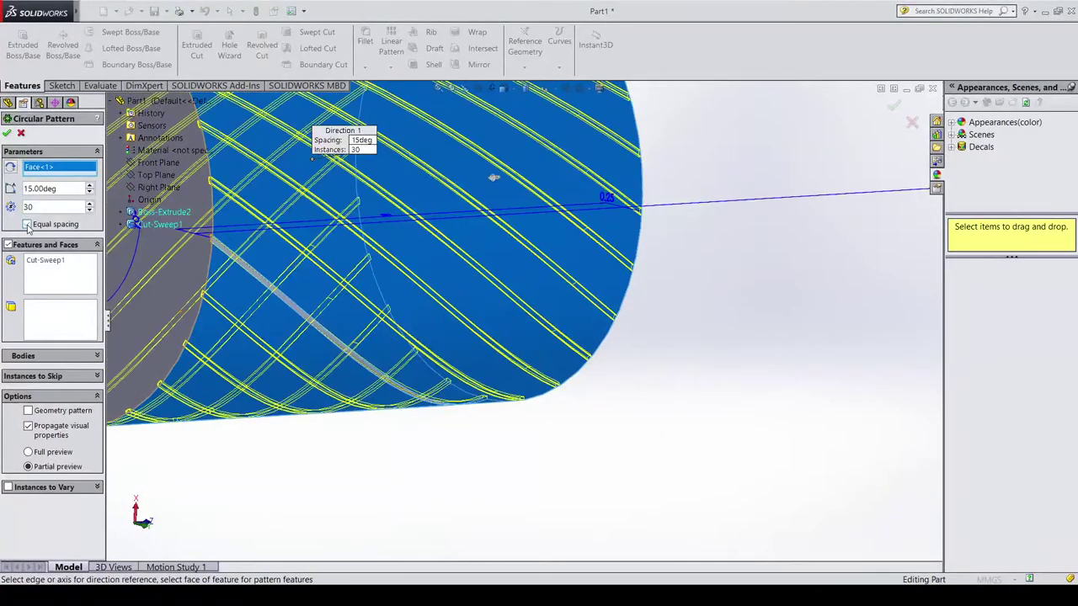
key(f)
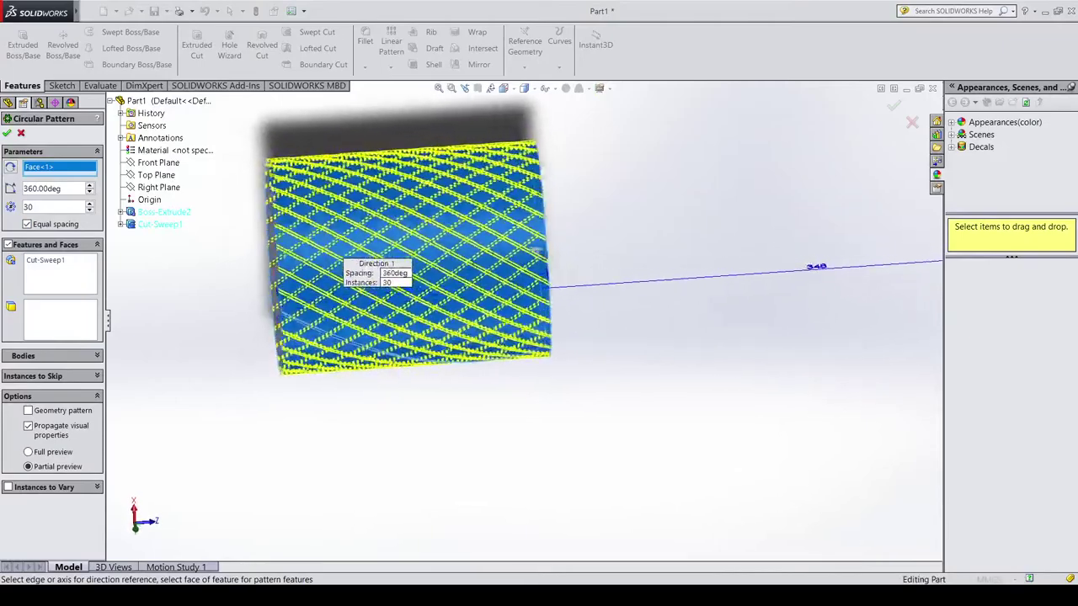
middle_drag(476, 238, 354, 253)
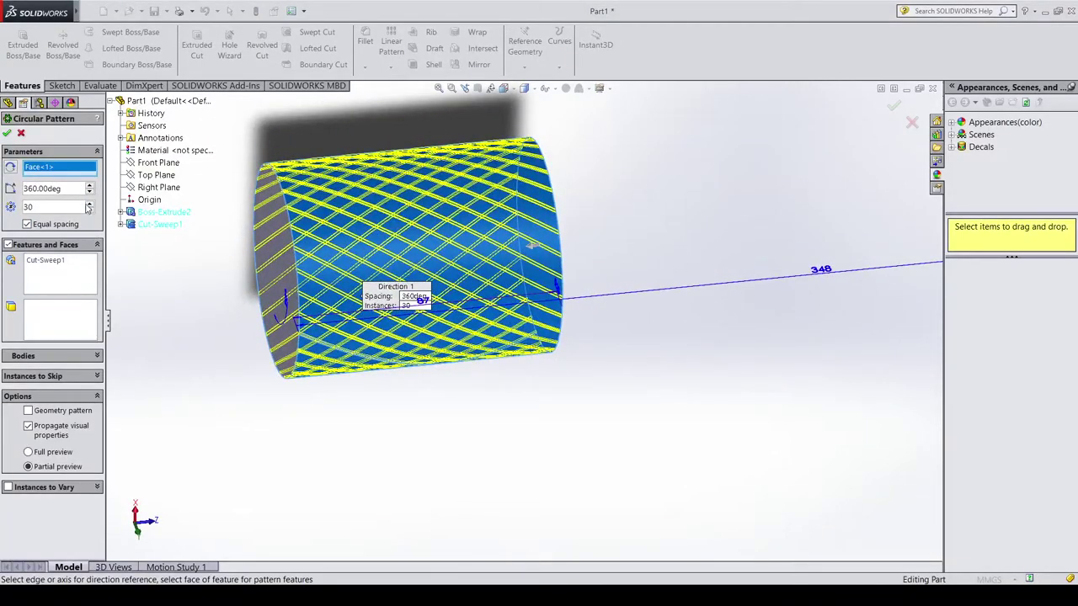
Set 60 equally spaced instances over 360° and accept CirPattern1.
click(90, 205)
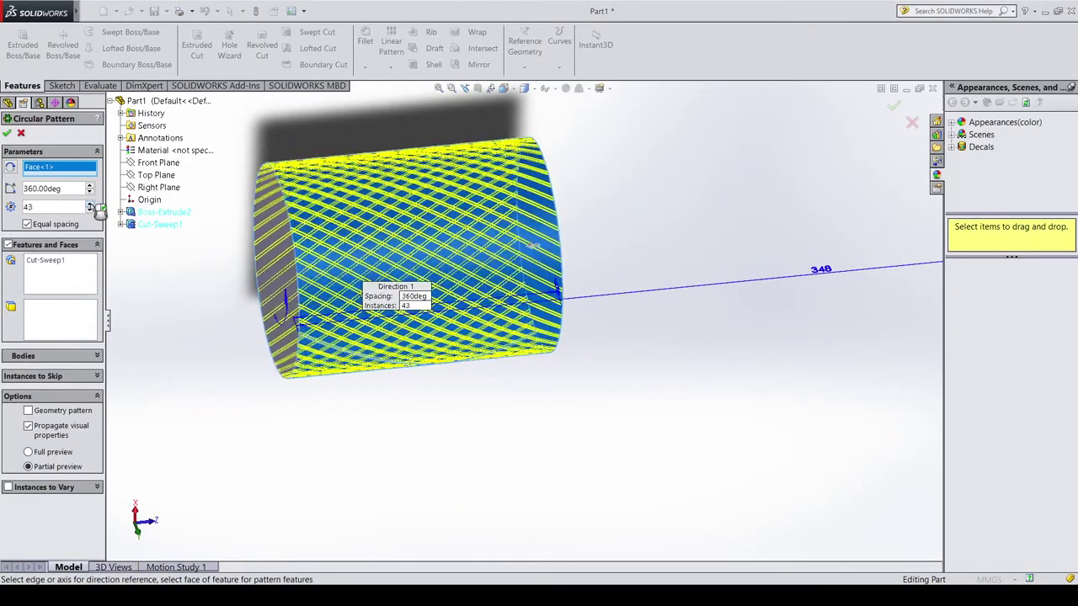
drag(90, 207, 90, 207)
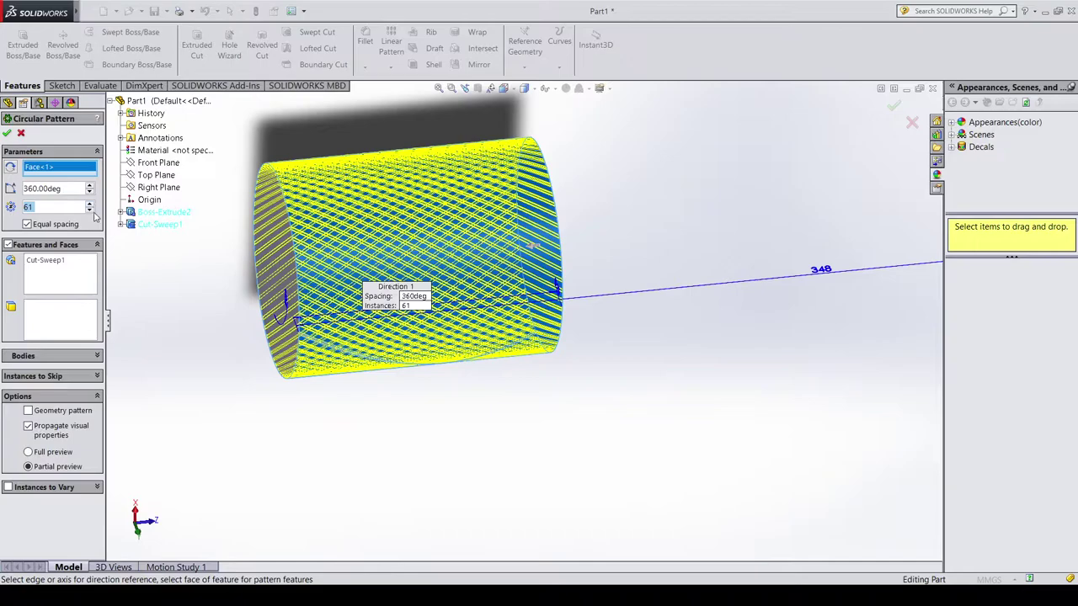
click(89, 210)
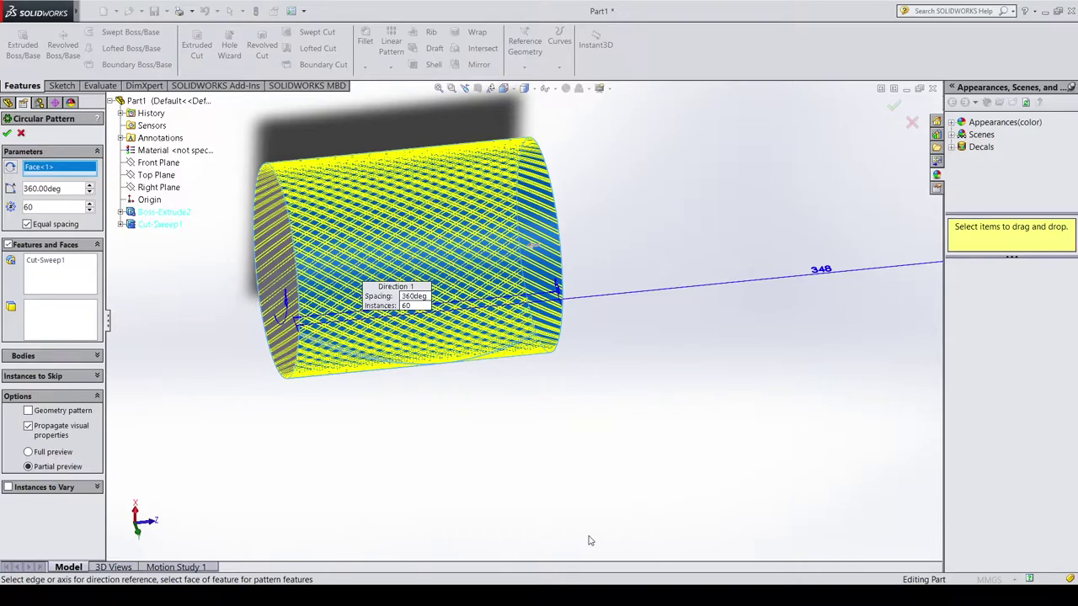
key(Return)
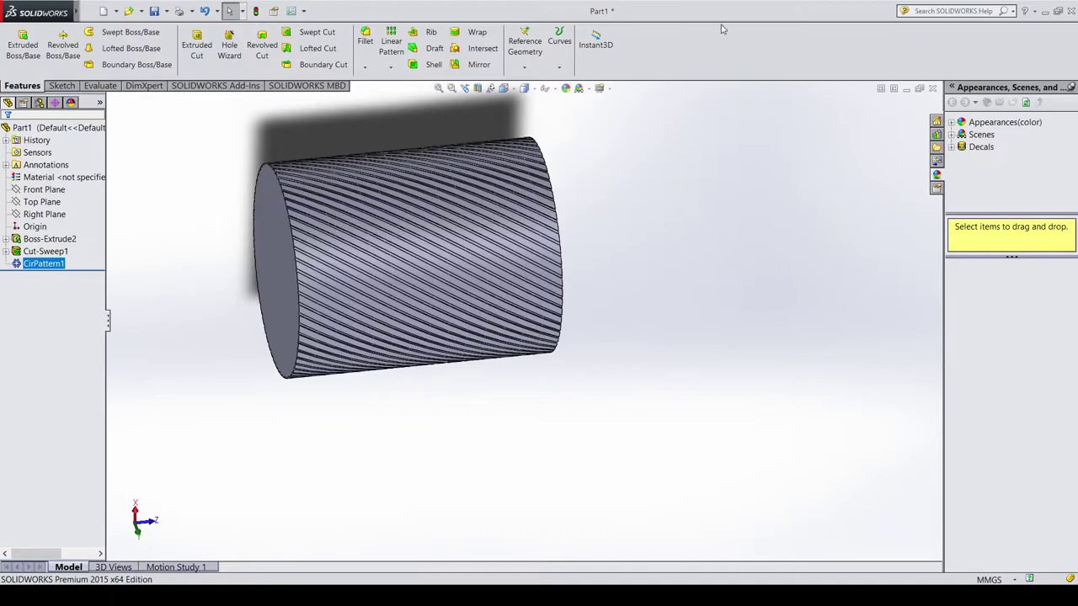
Create Plane1 midway between the cylinder's two end faces.
scroll(353, 284, down, 3)
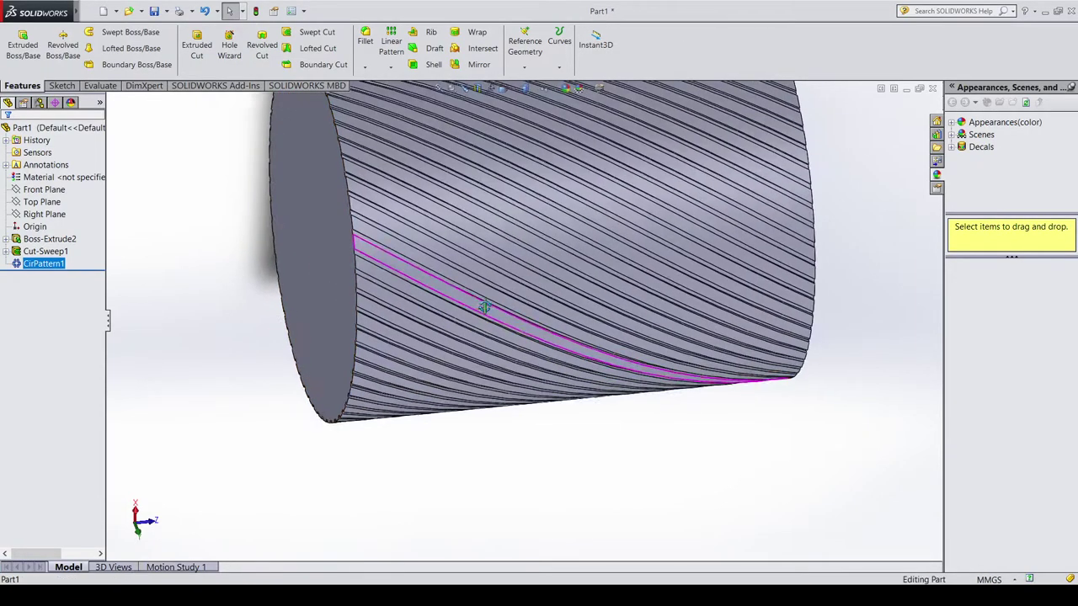
scroll(506, 307, down, 2)
mouse_move(523, 306)
middle_down()
mouse_move(410, 303)
mouse_move(511, 228)
mouse_move(549, 222)
middle_up()
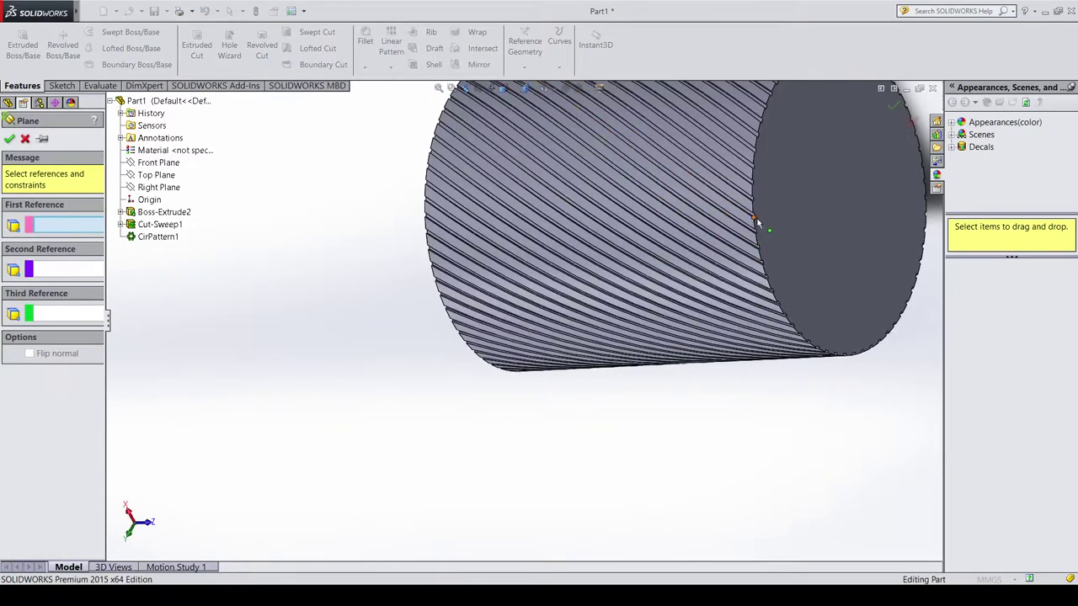
click(802, 223)
mouse_move(490, 255)
middle_down()
mouse_move(383, 226)
mouse_move(607, 236)
middle_up()
click(382, 227)
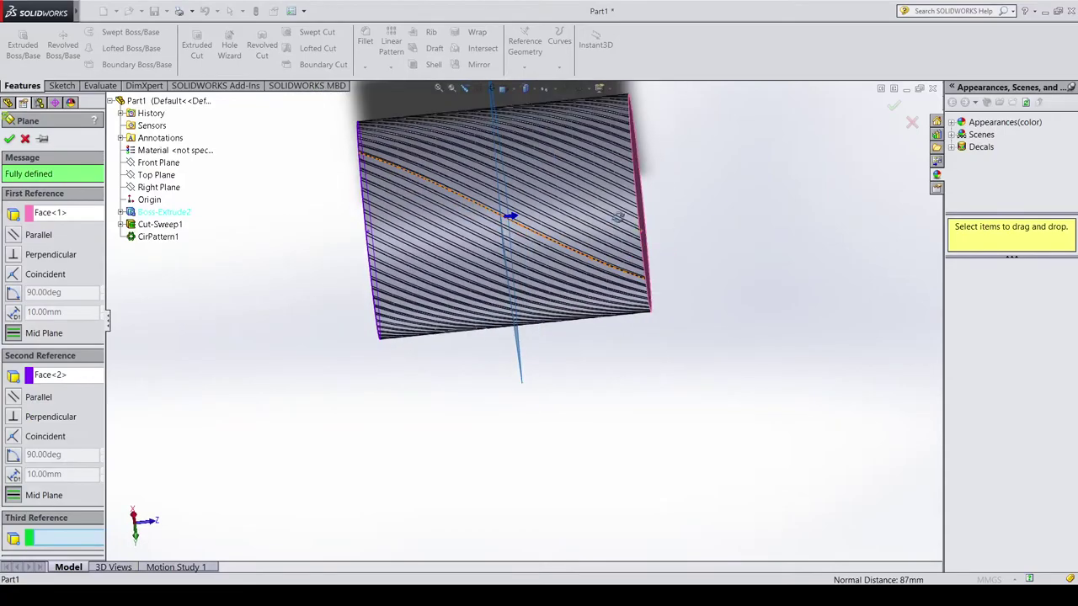
click(9, 139)
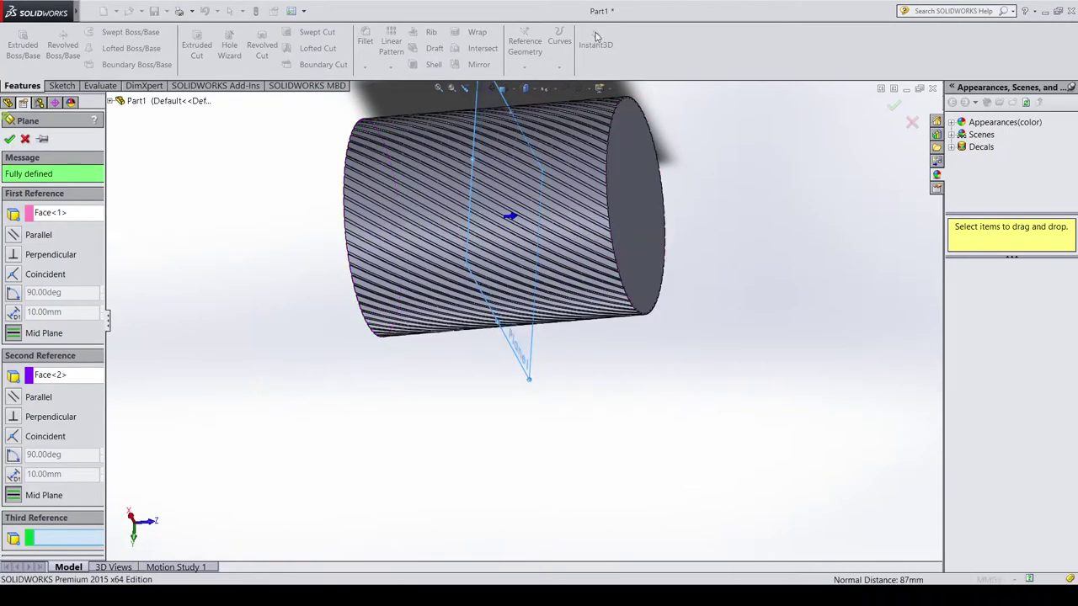
Mirror CirPattern1 and Cut-Sweep1 across Plane1.
click(477, 65)
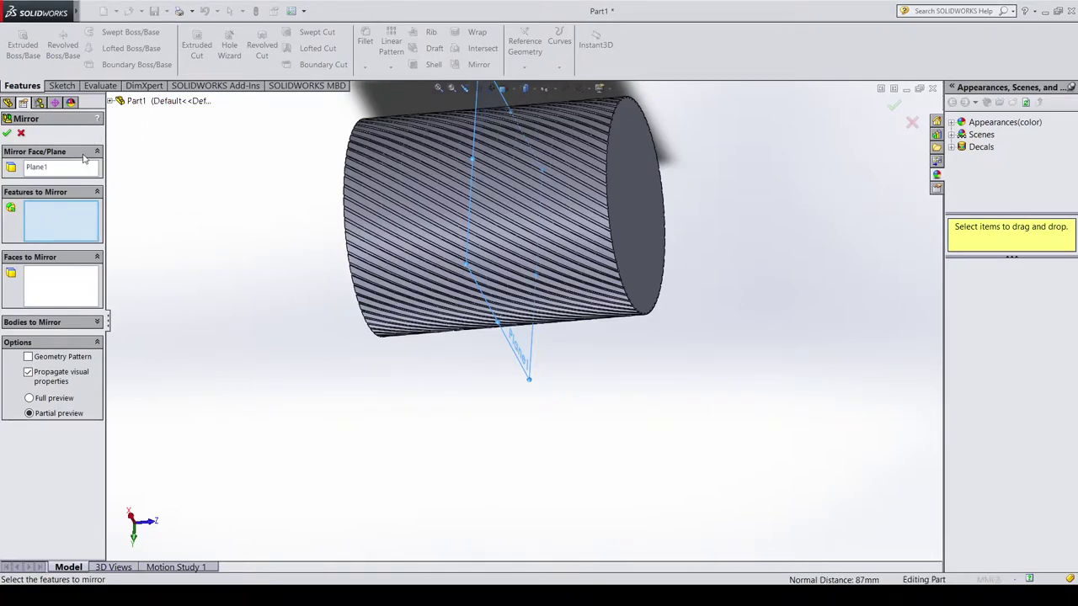
click(110, 102)
click(158, 238)
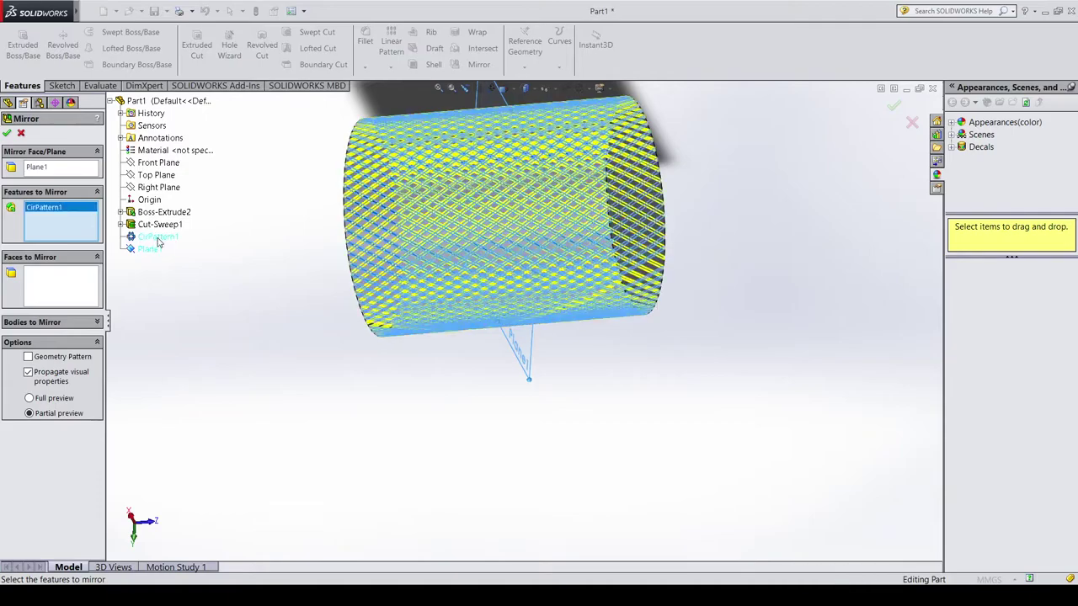
click(166, 227)
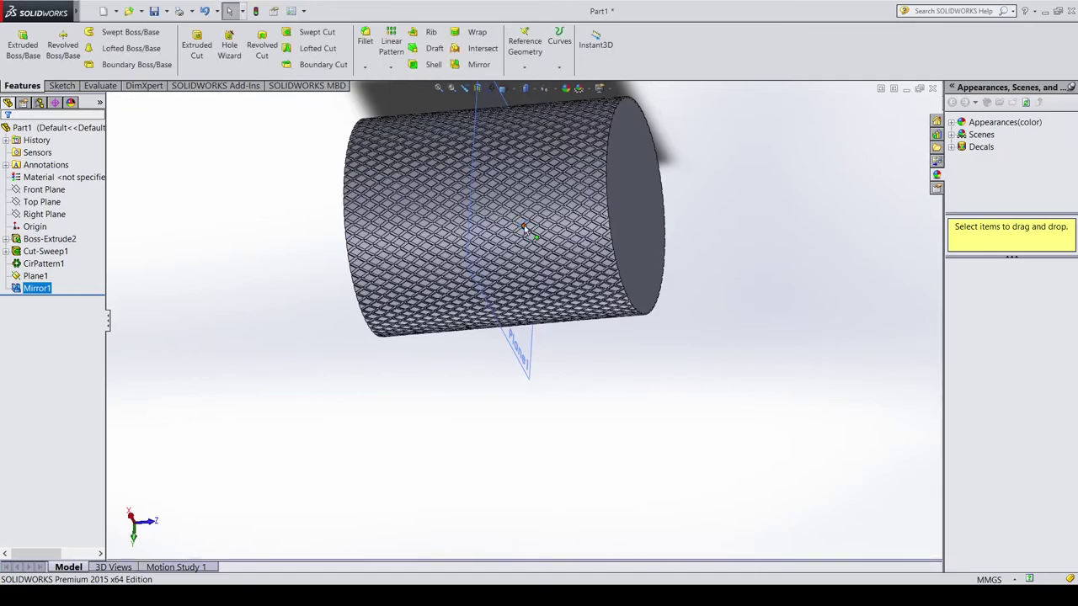
mouse_move(657, 366)
middle_down()
mouse_move(674, 334)
mouse_move(643, 326)
mouse_move(602, 284)
mouse_move(548, 283)
middle_up()
scroll(505, 261, down, 3)
scroll(505, 261, up, 3)
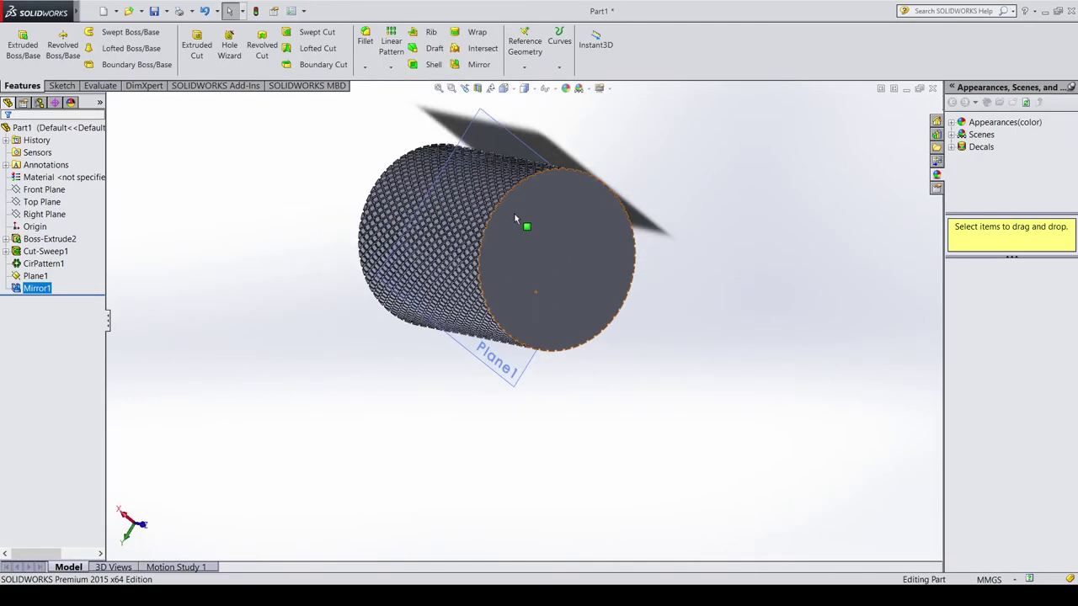
mouse_move(514, 212)
middle_down()
mouse_move(538, 253)
mouse_move(493, 268)
middle_up()
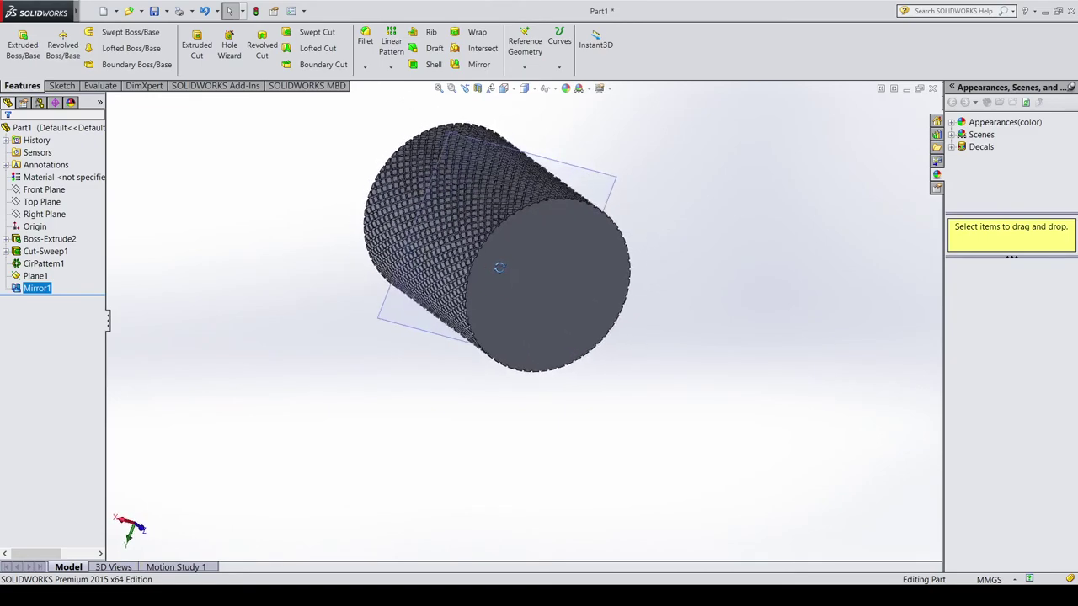
scroll(497, 245, down, 2)
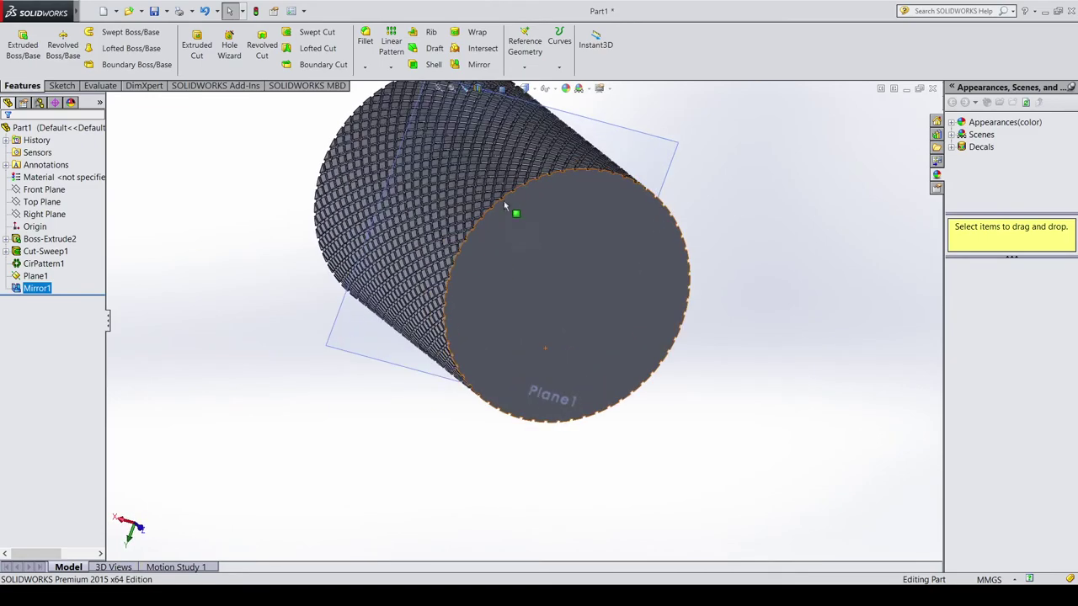
click(522, 90)
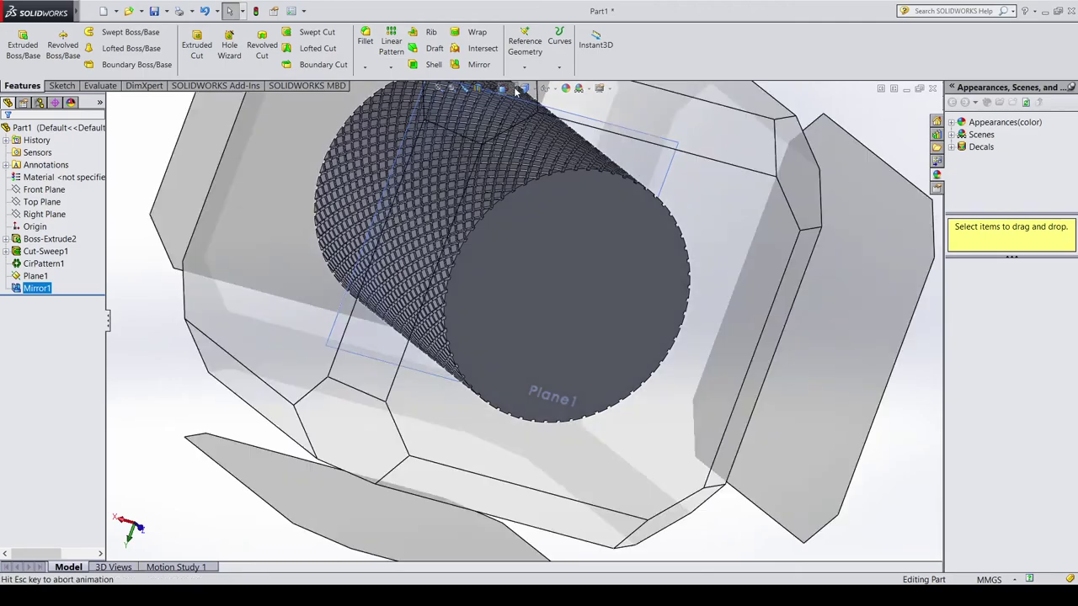
click(510, 94)
click(510, 94)
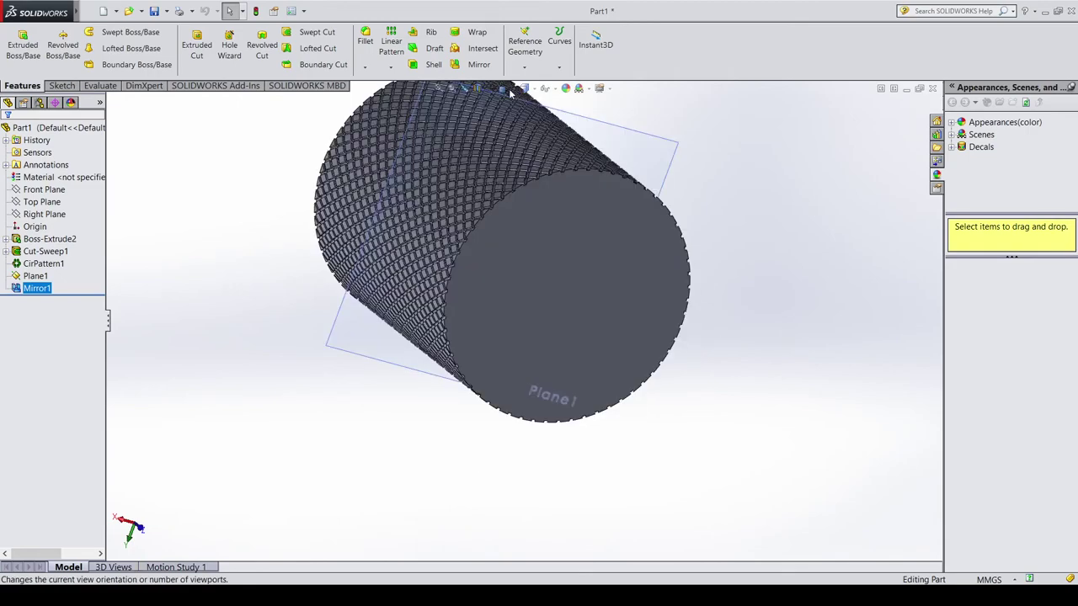
click(514, 93)
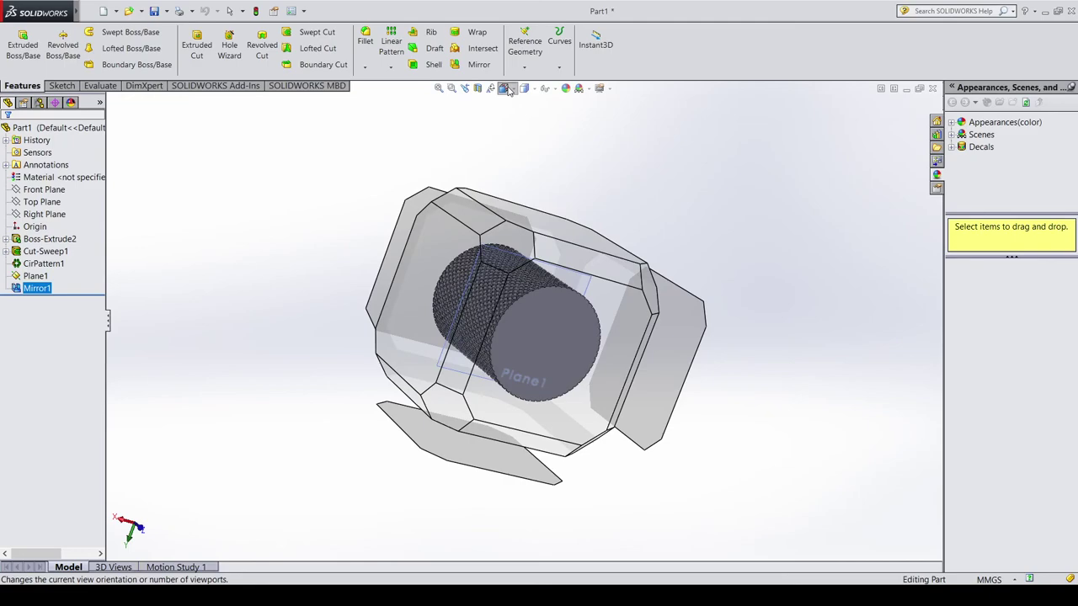
key(ctrl+7)
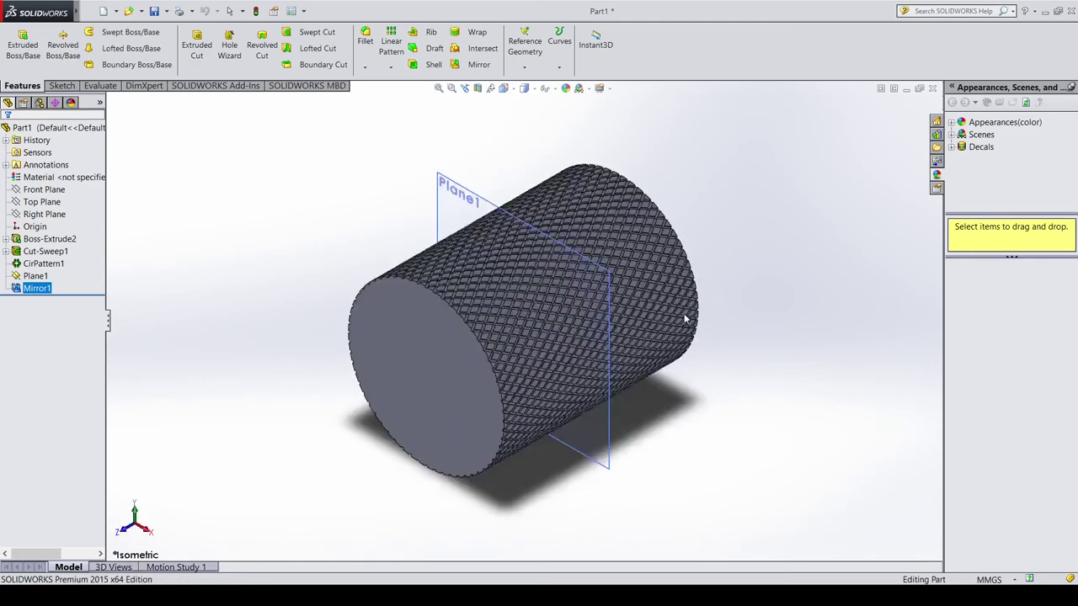
click(720, 295)
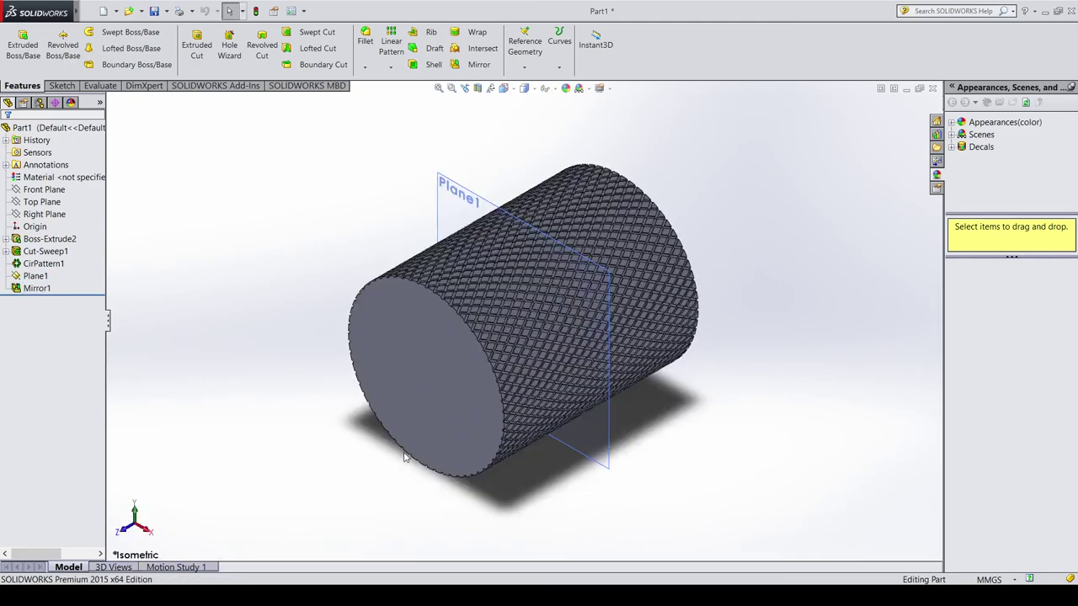
mouse_move(594, 537)
middle_down()
mouse_move(520, 449)
mouse_move(446, 240)
middle_up()
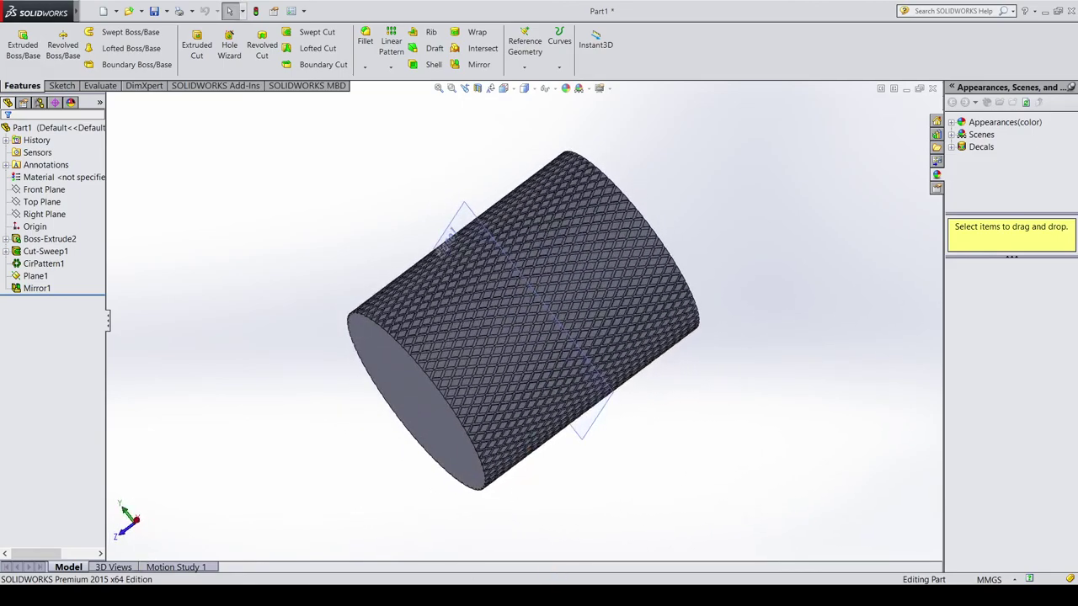